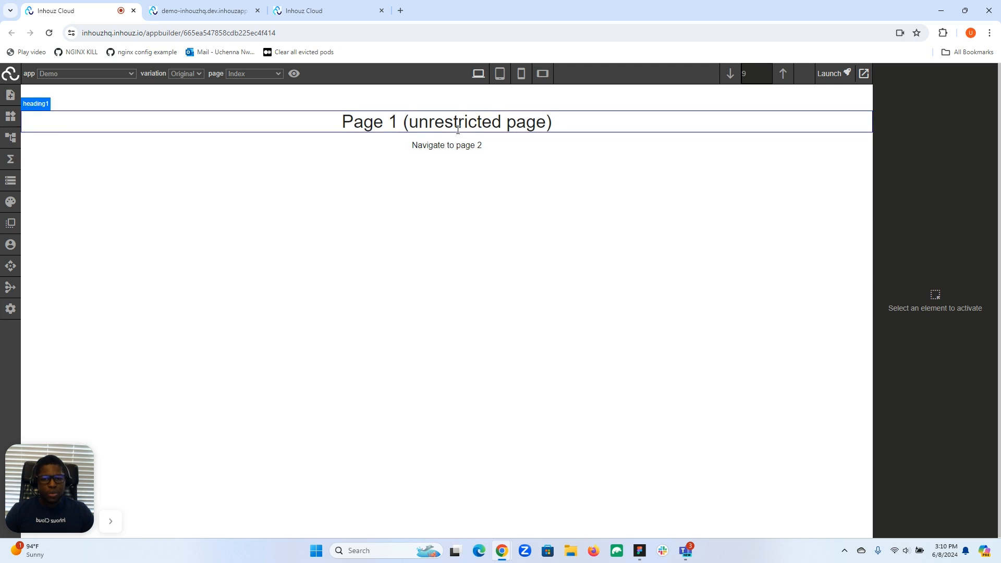
# Reload the demo-inhouzhq.dev site and open Page 2, which now shows a Sign In form.
pyautogui.click(451, 152)
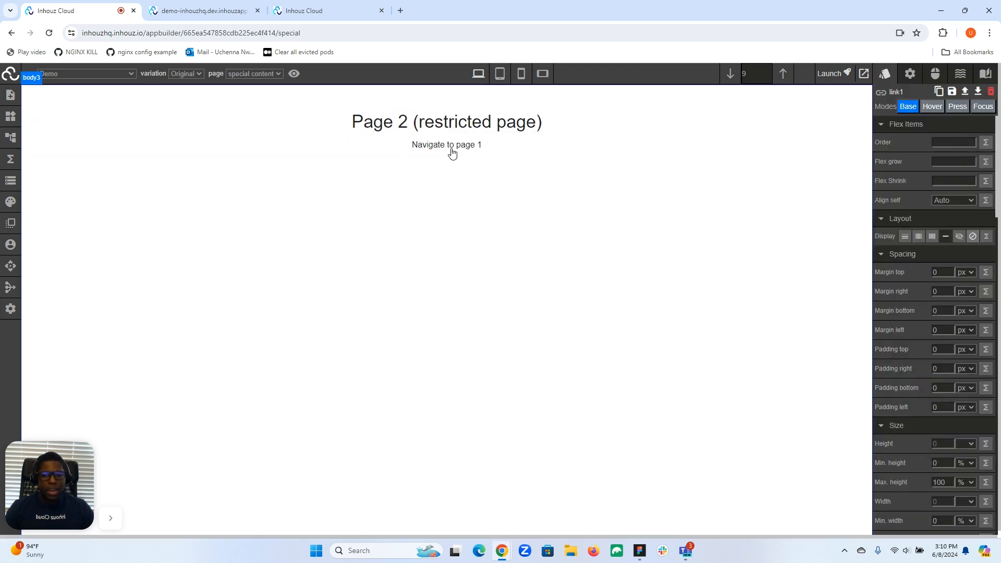
pyautogui.click(217, 6)
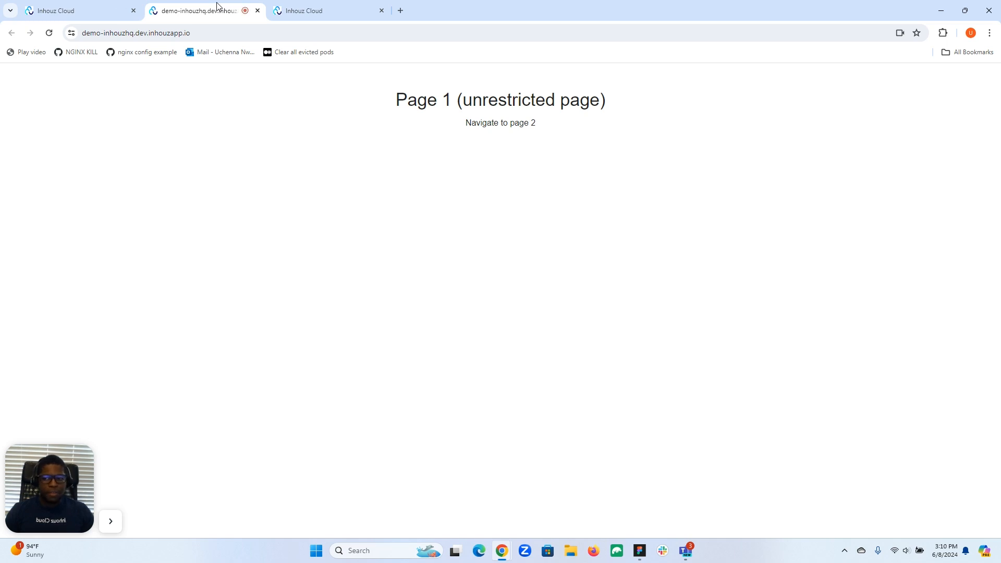
pyautogui.click(53, 32)
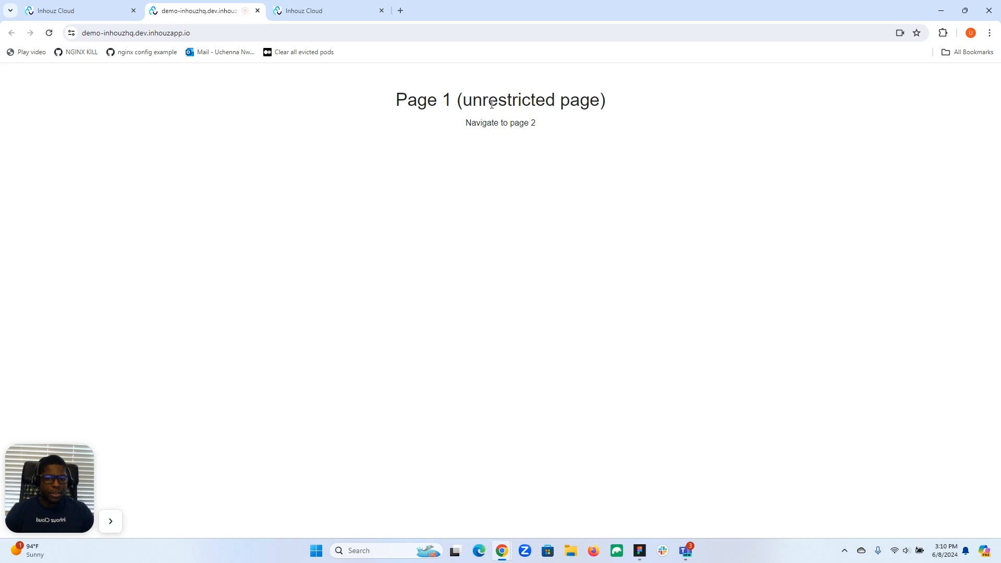
pyautogui.click(504, 128)
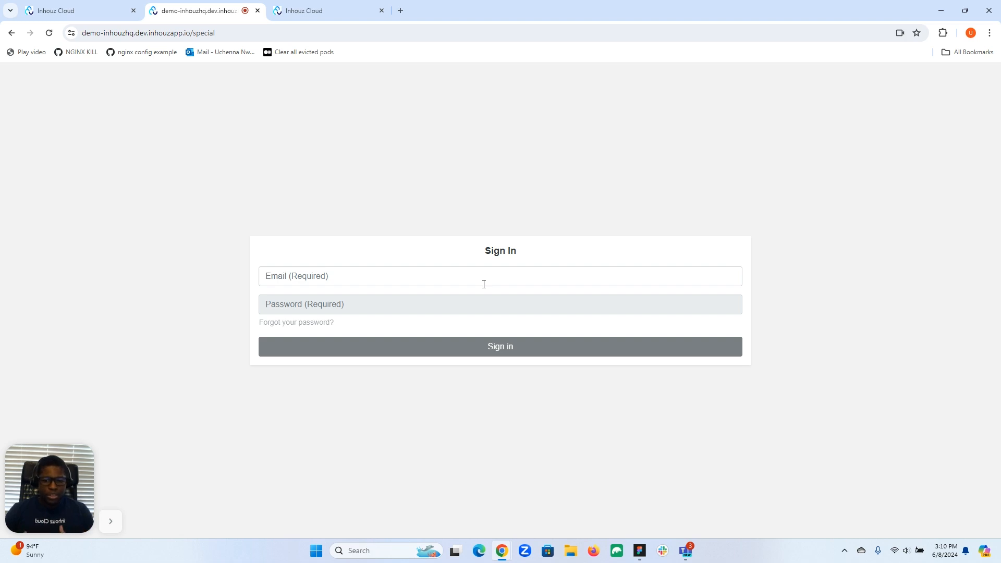
pyautogui.click(82, 14)
# Open Subscription Management from the Inhouz dashboard to list the 21 subscription services.
pyautogui.click(333, 9)
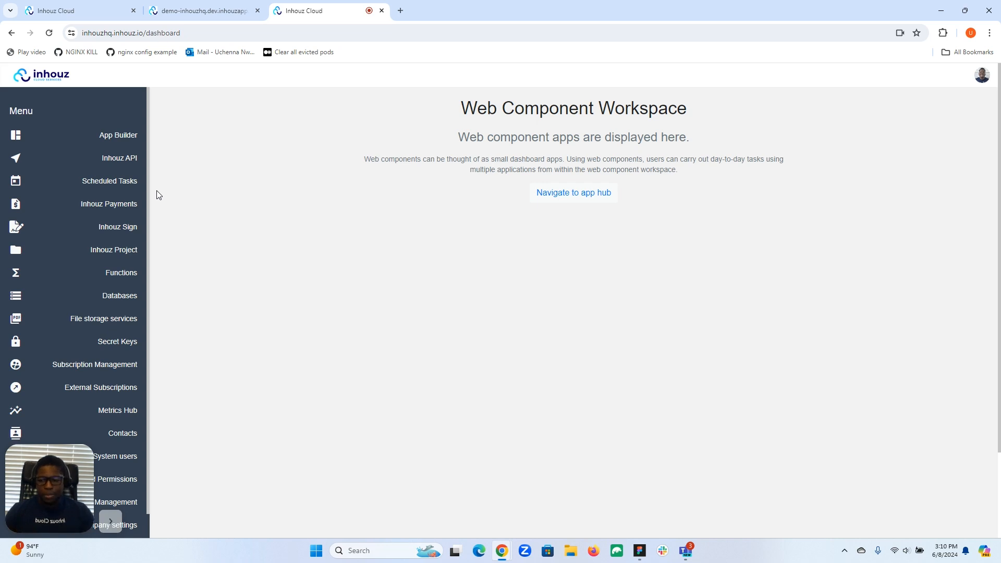
pyautogui.click(88, 370)
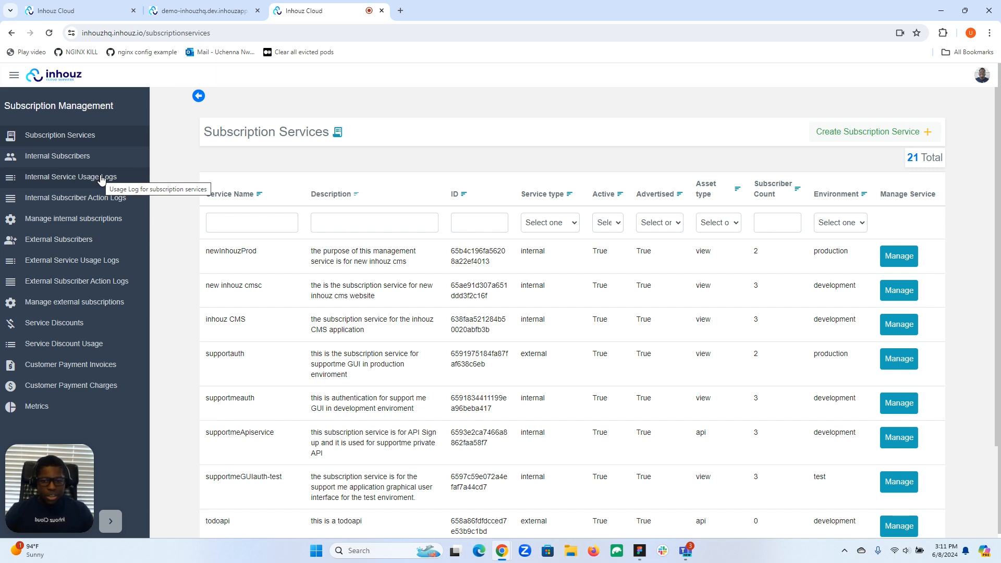
pyautogui.scroll(-2, 379, 216)
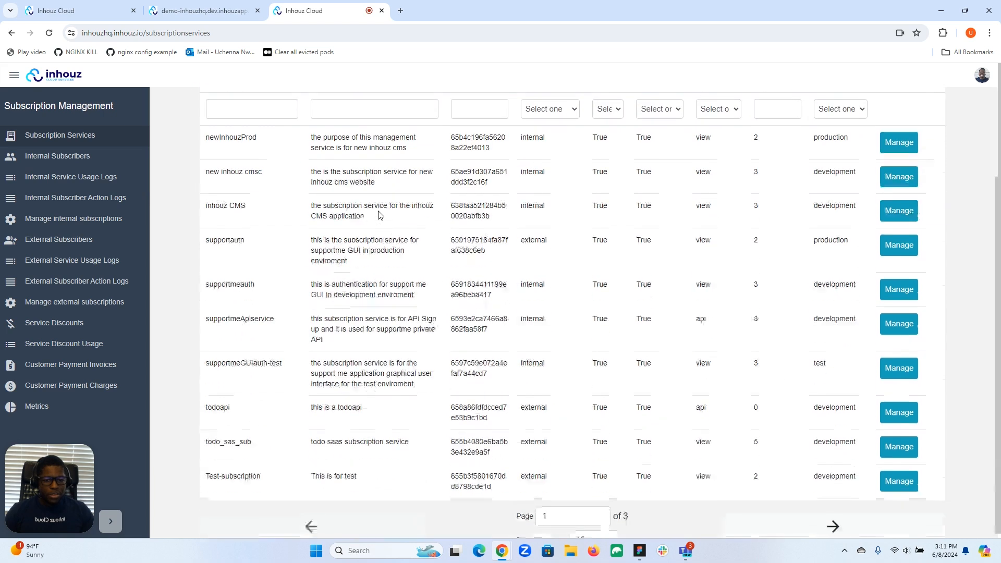
pyautogui.scroll(2, 379, 216)
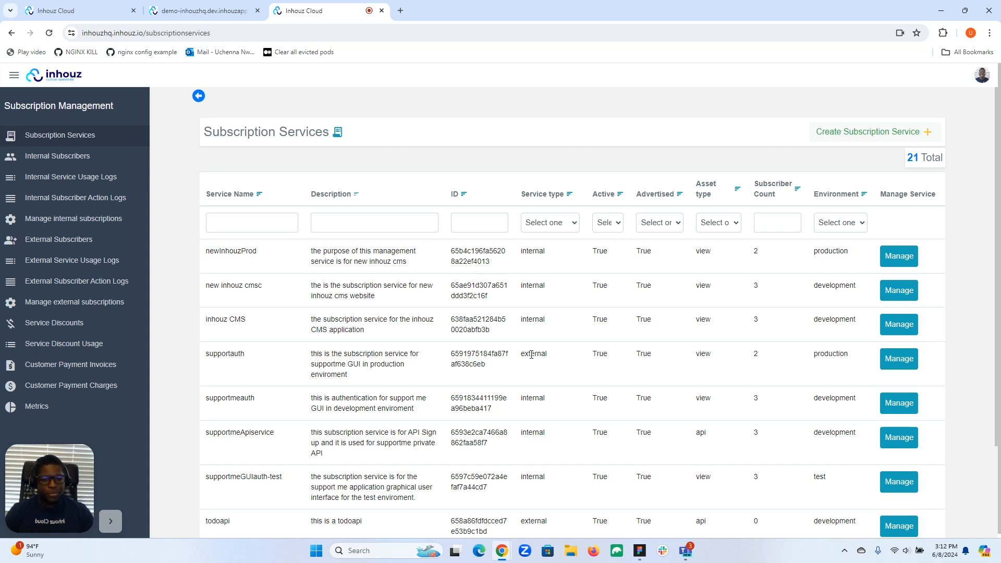
pyautogui.scroll(-3, 354, 379)
pyautogui.scroll(3, 353, 379)
pyautogui.click(206, 10)
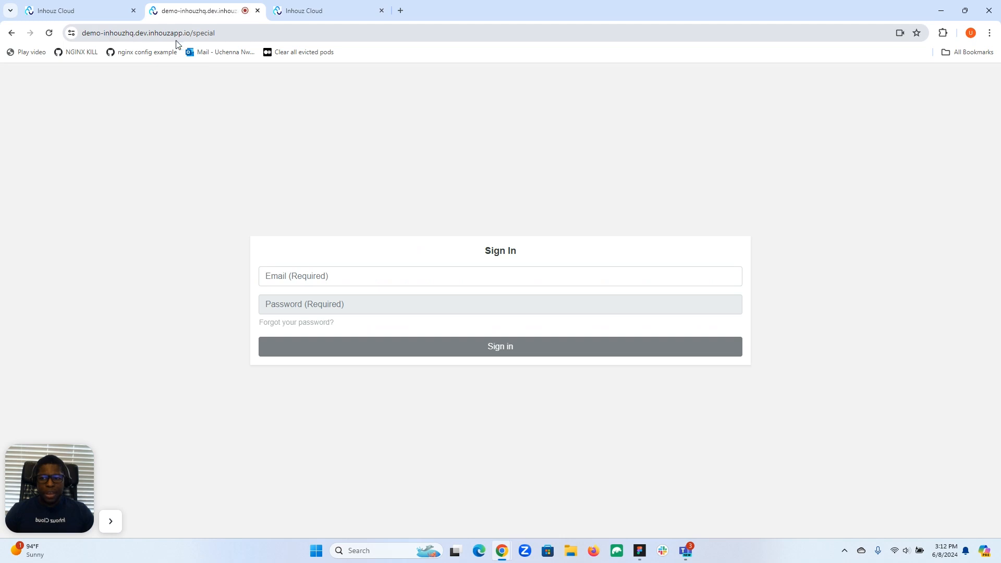
pyautogui.click(112, 16)
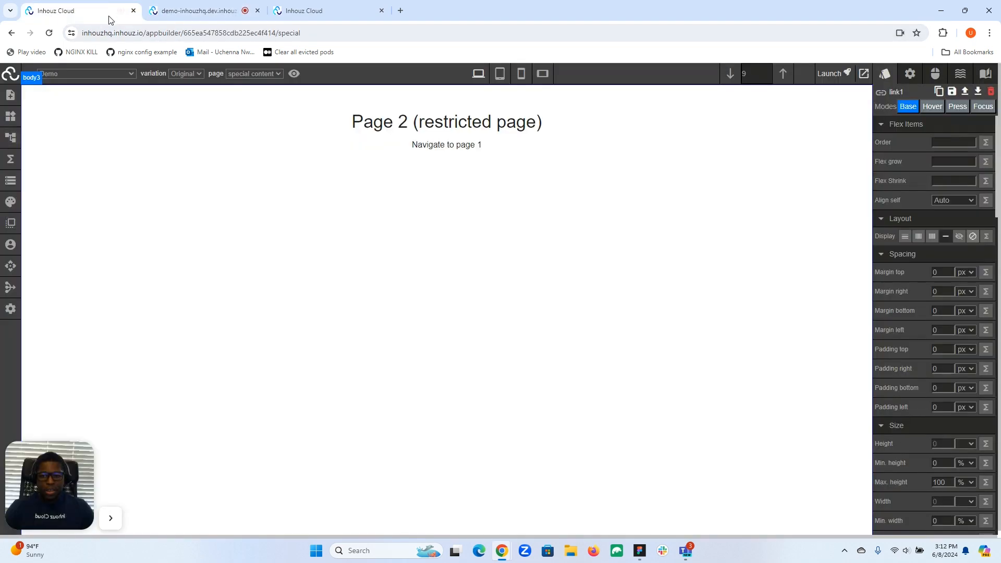
pyautogui.click(321, 16)
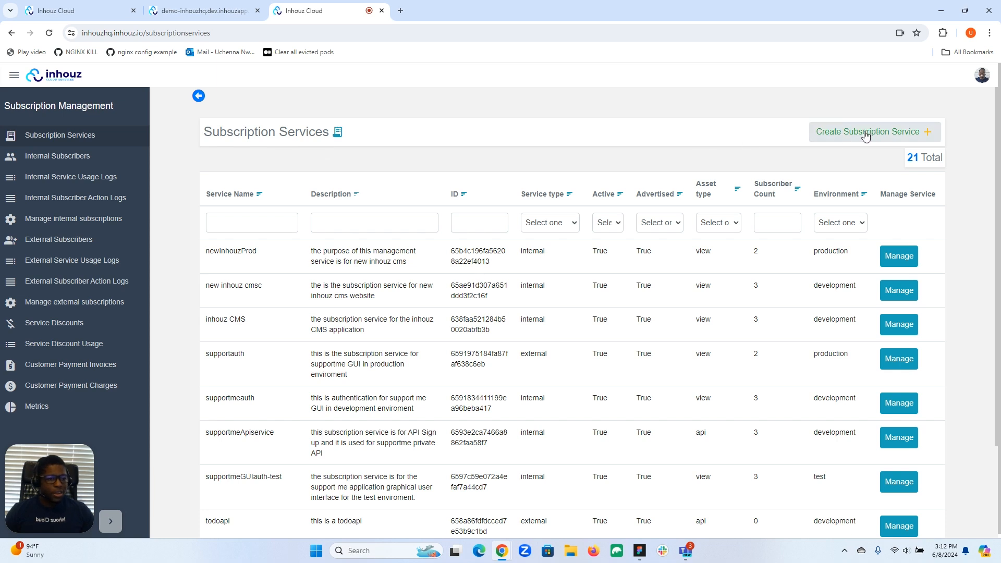
# Create a new subscription service form with 'Demo App Dev' as the service name.
pyautogui.click(901, 141)
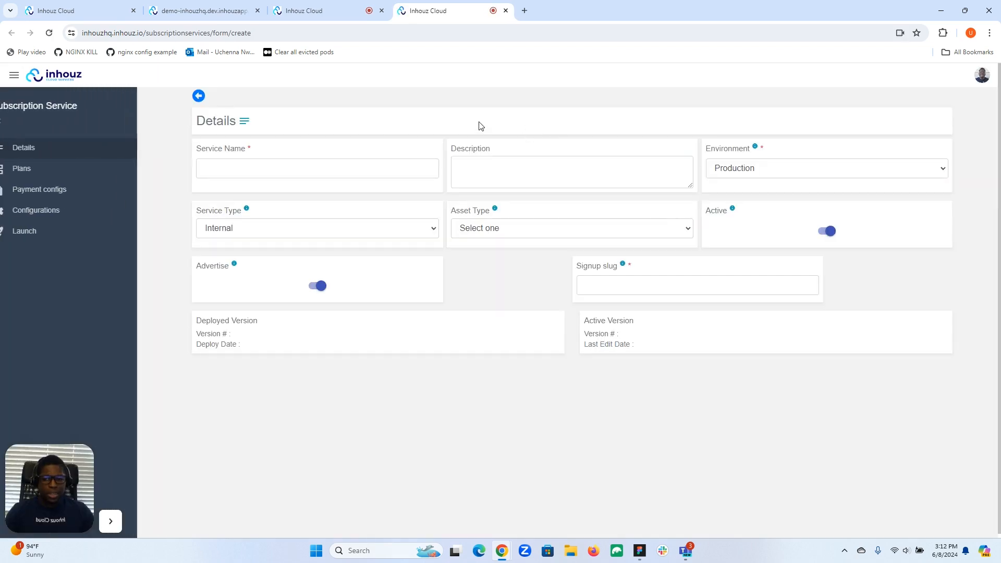
pyautogui.click(347, 167)
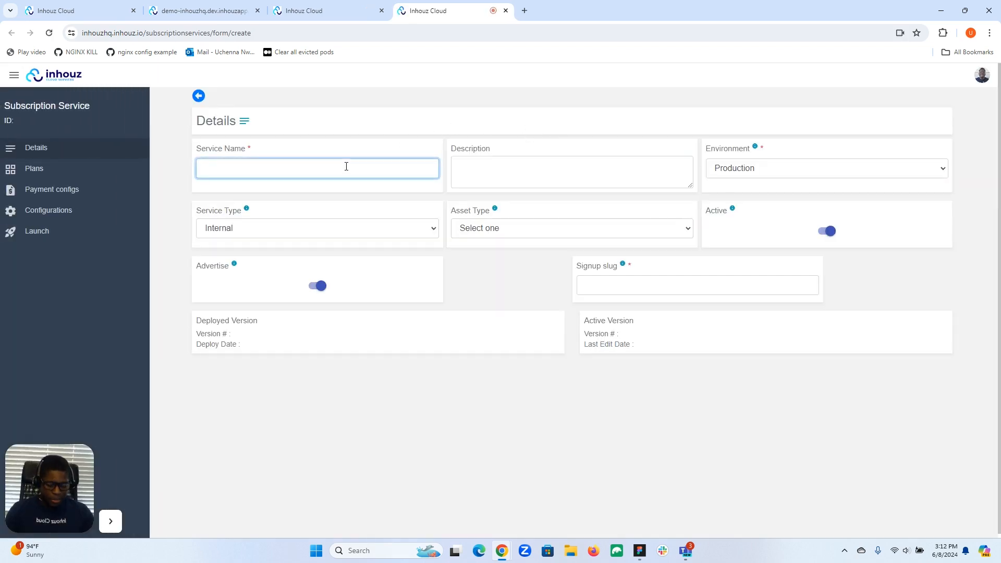
pyautogui.write('Demo ')
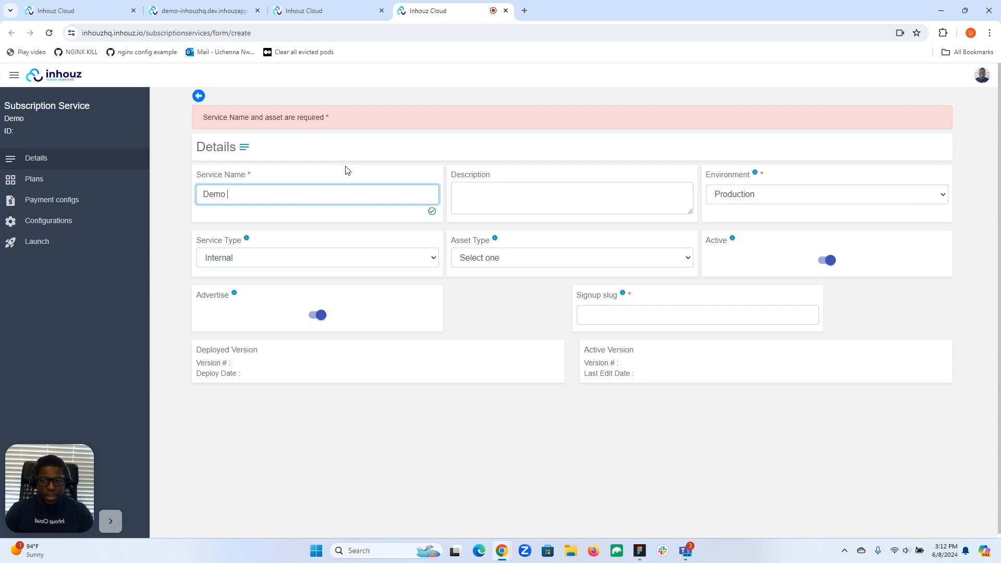
pyautogui.write('App')
pyautogui.write(' Ser')
pyautogui.press('BackSpace')
pyautogui.press('BackSpace')
pyautogui.press('BackSpace')
pyautogui.write('Dev')
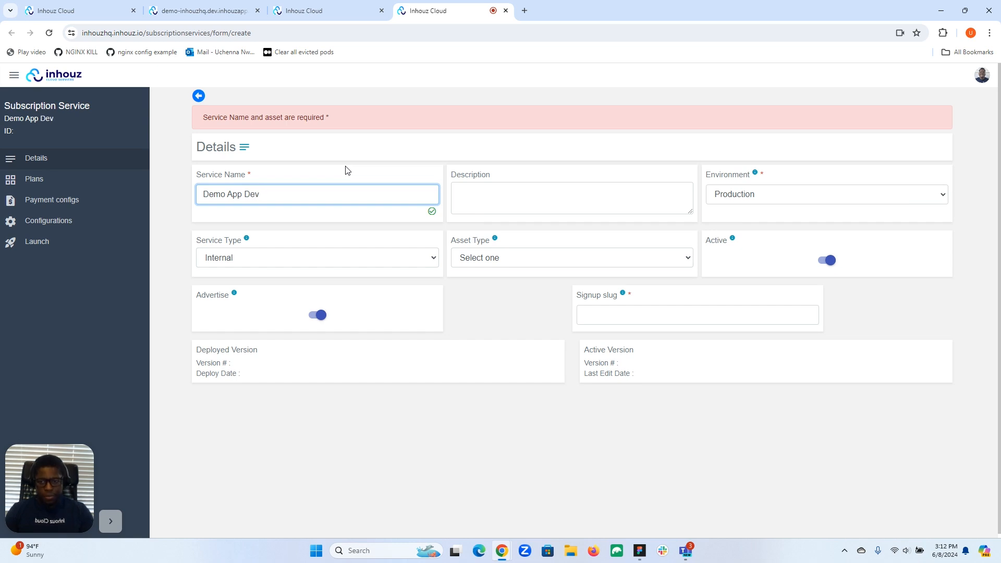
pyautogui.click(315, 12)
pyautogui.click(200, 8)
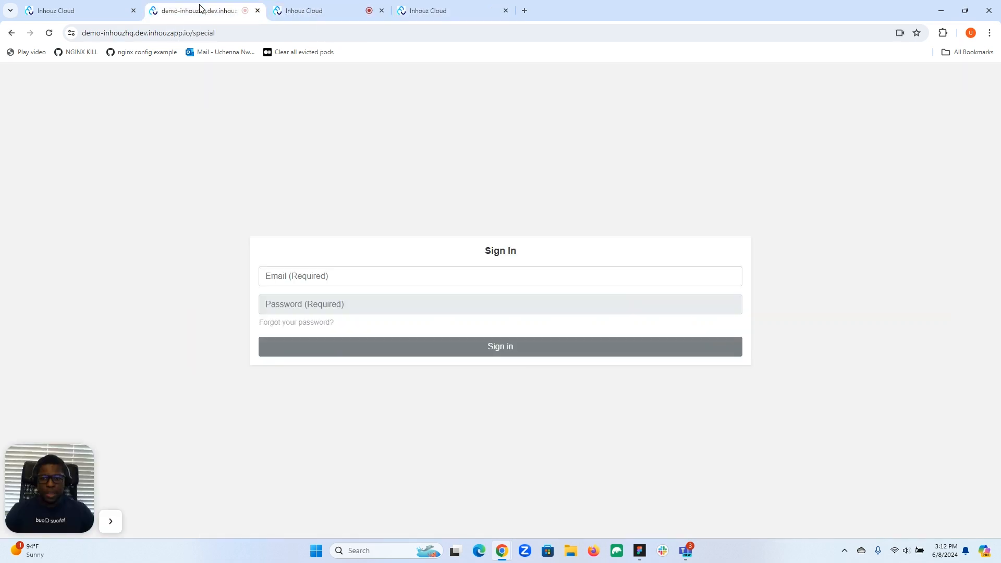
pyautogui.click(467, 10)
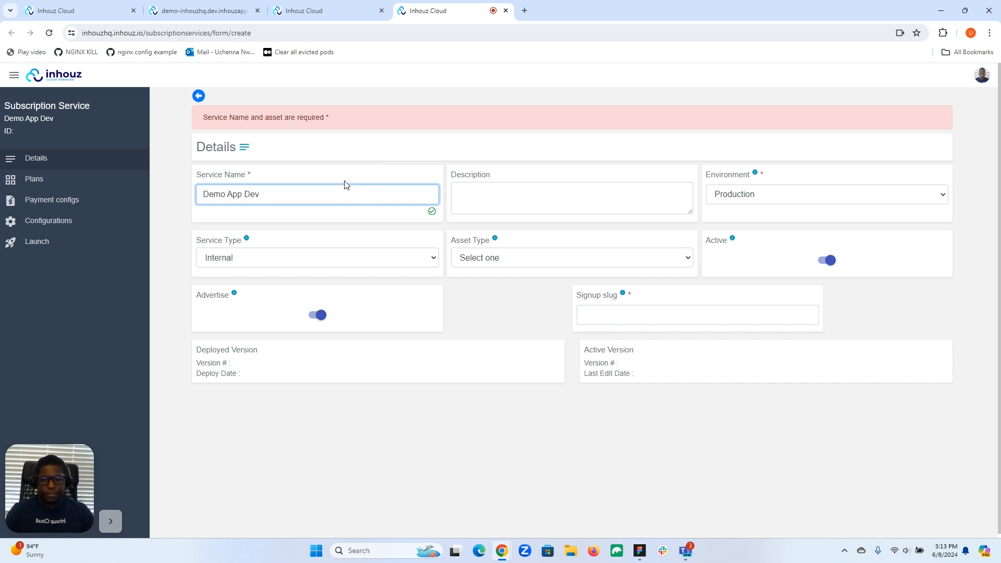
# Enter 'Demo app dev environment subscription service' in the Description field.
pyautogui.click(489, 191)
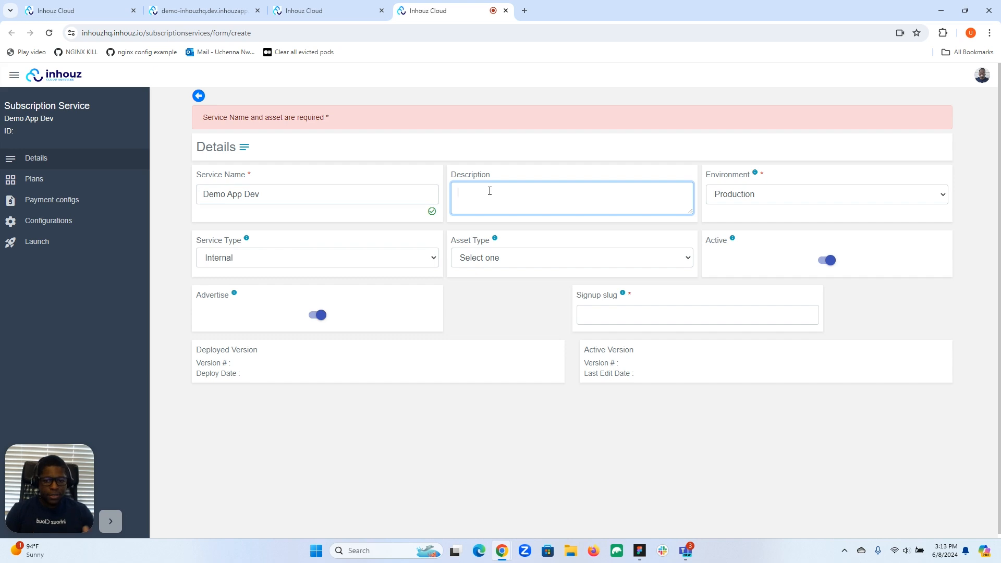
pyautogui.write('De')
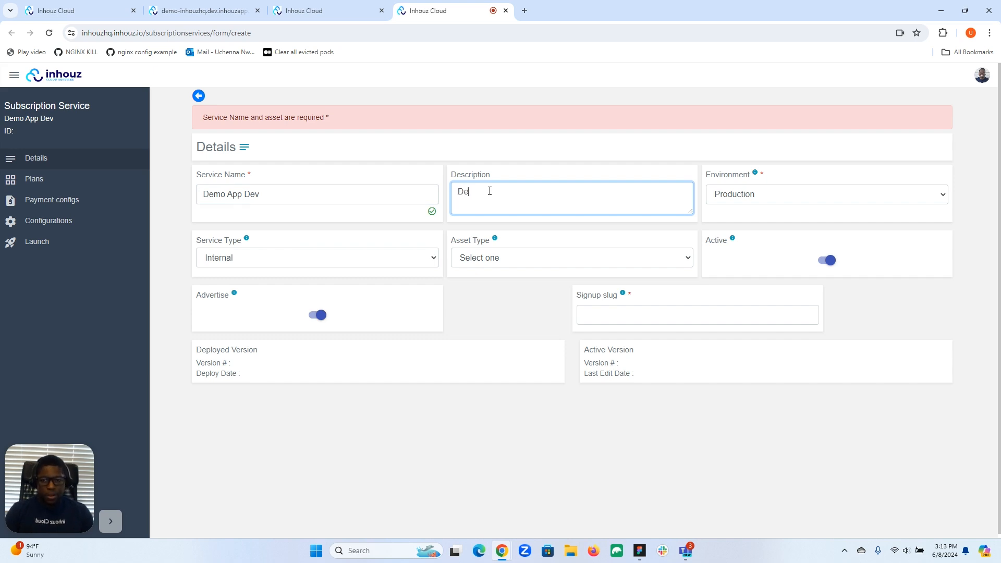
pyautogui.write('mo a')
pyautogui.write('po')
pyautogui.press('BackSpace')
pyautogui.press('BackSpace')
pyautogui.press('BackSpace')
pyautogui.write('pp dev e')
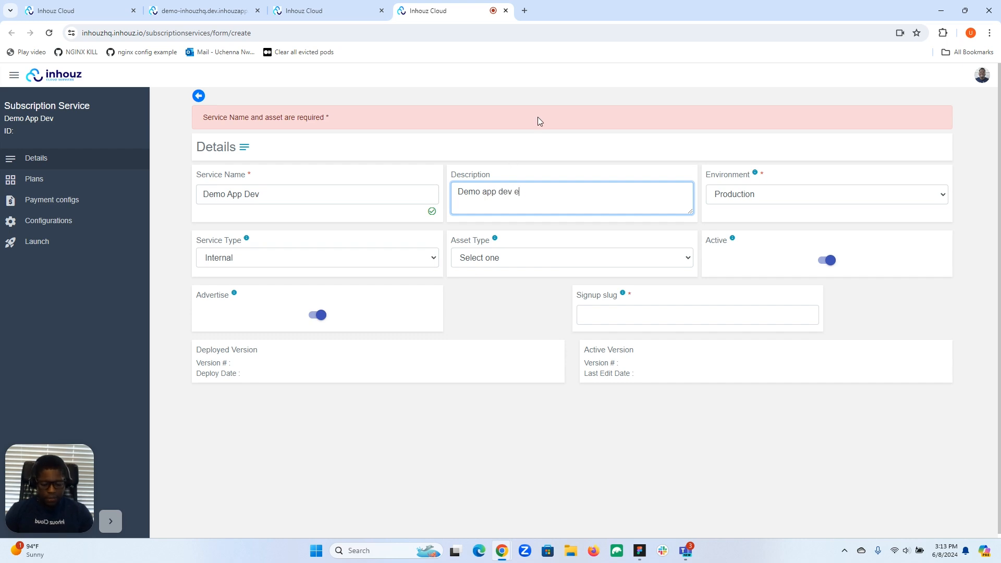
pyautogui.write('nvironment ')
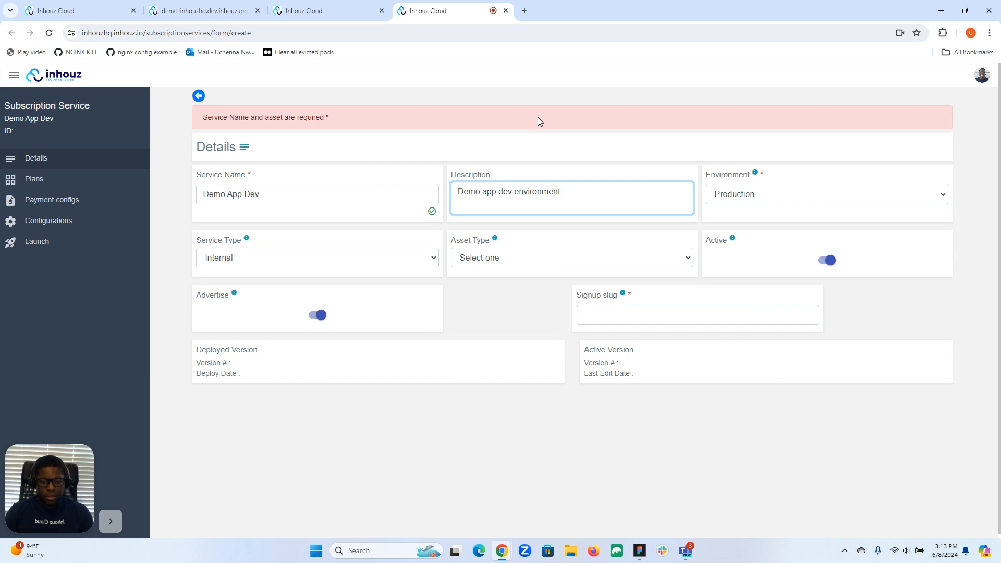
pyautogui.write('subscription service')
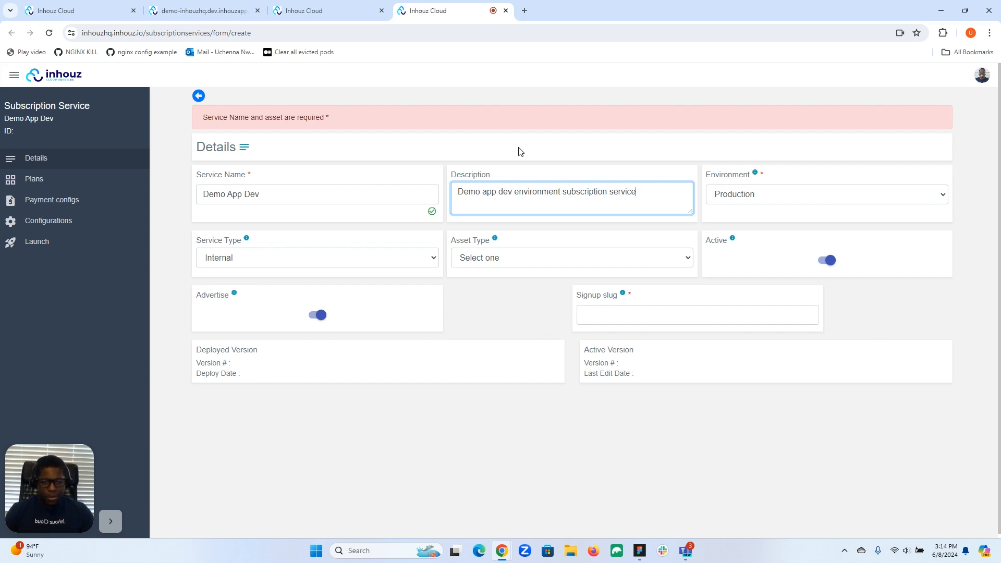
# Set Environment to Development, keep Service Type Internal, and choose the GUI View asset type.
pyautogui.click(769, 200)
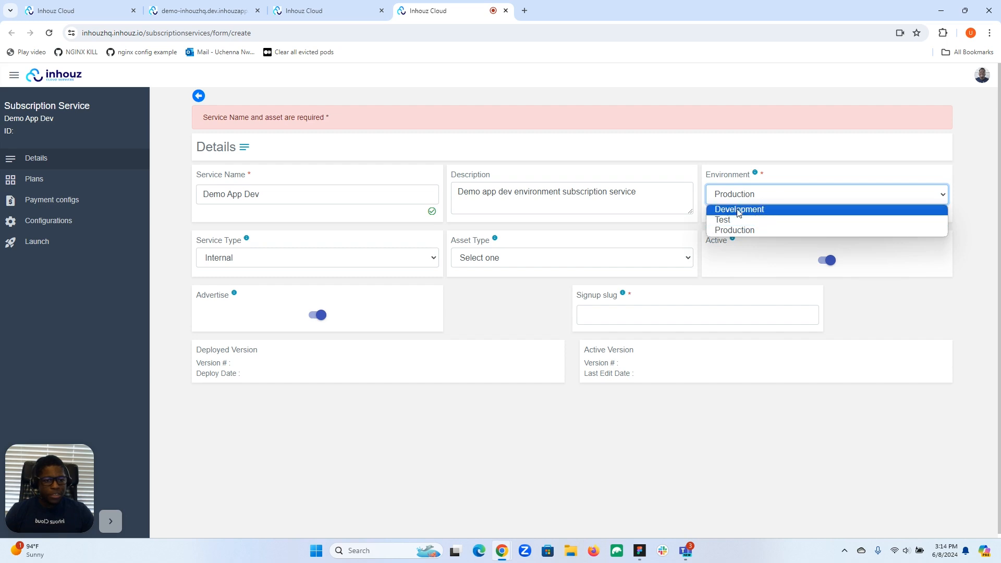
pyautogui.click(740, 210)
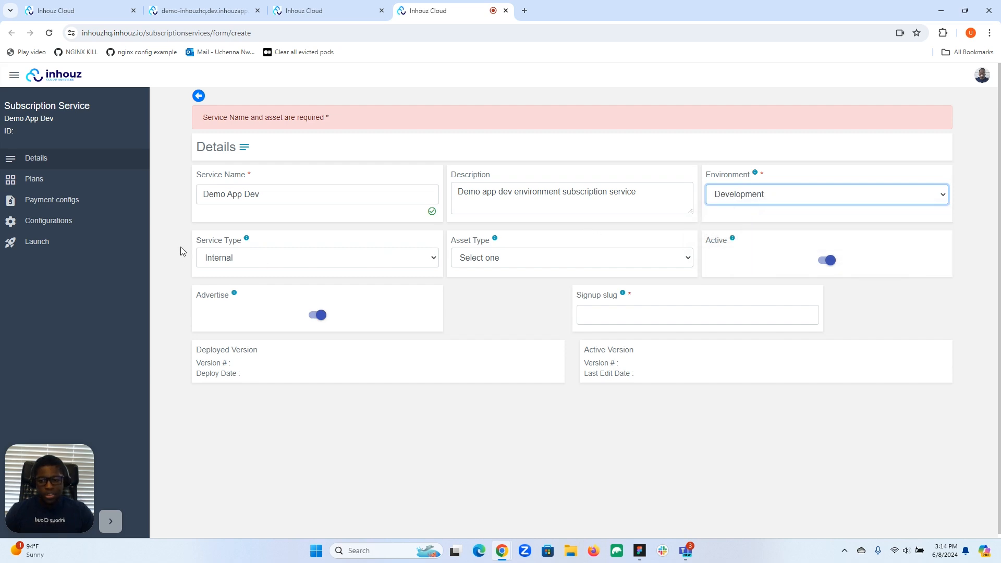
pyautogui.click(323, 258)
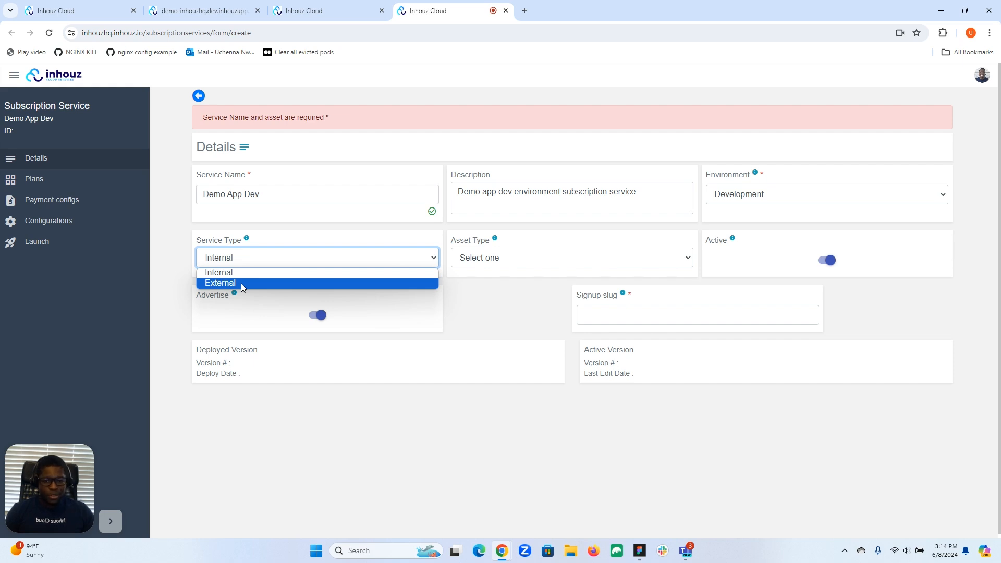
pyautogui.click(263, 251)
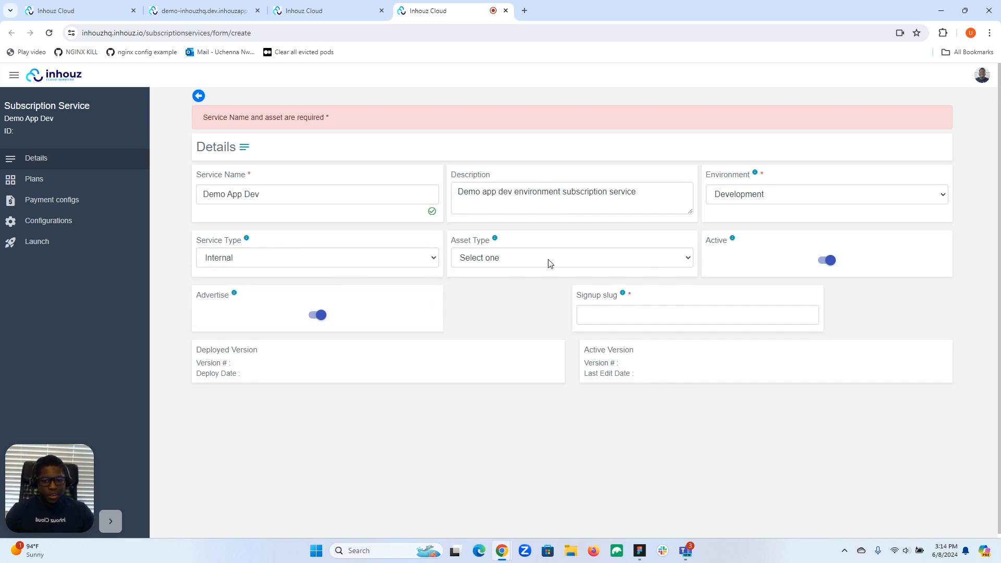
pyautogui.click(525, 264)
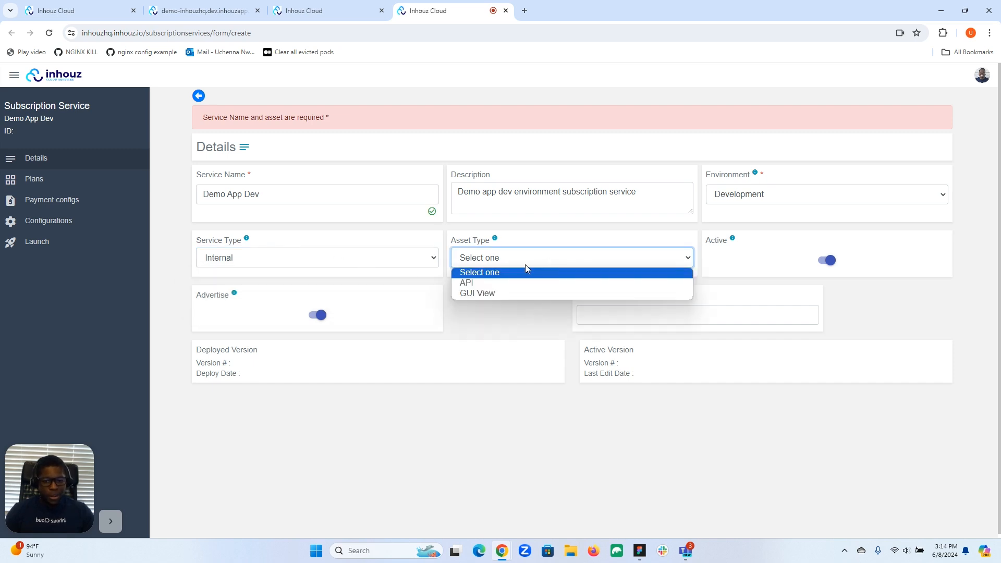
pyautogui.click(490, 294)
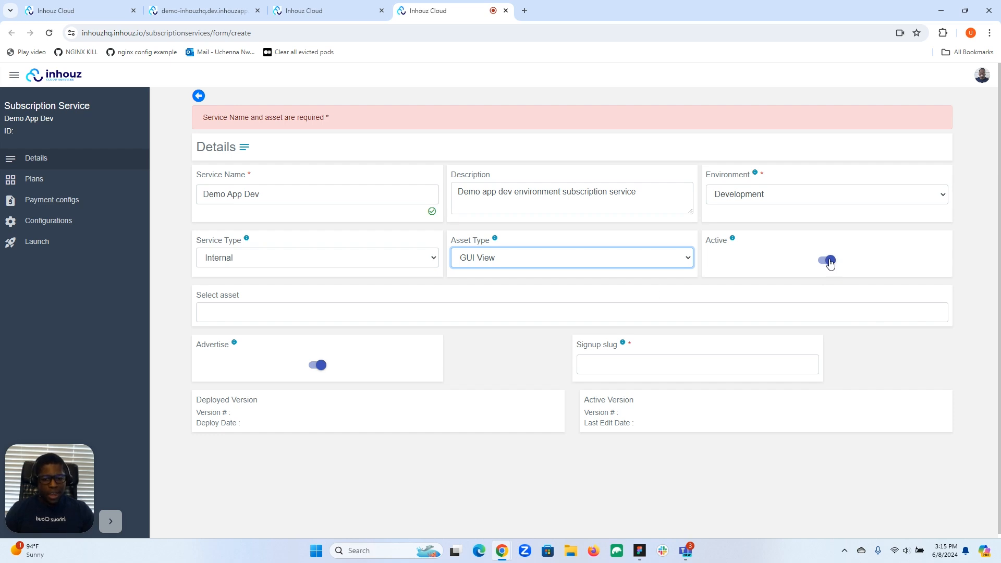
# Select 'Demo' as the service's asset and switch Advertise off.
pyautogui.click(497, 314)
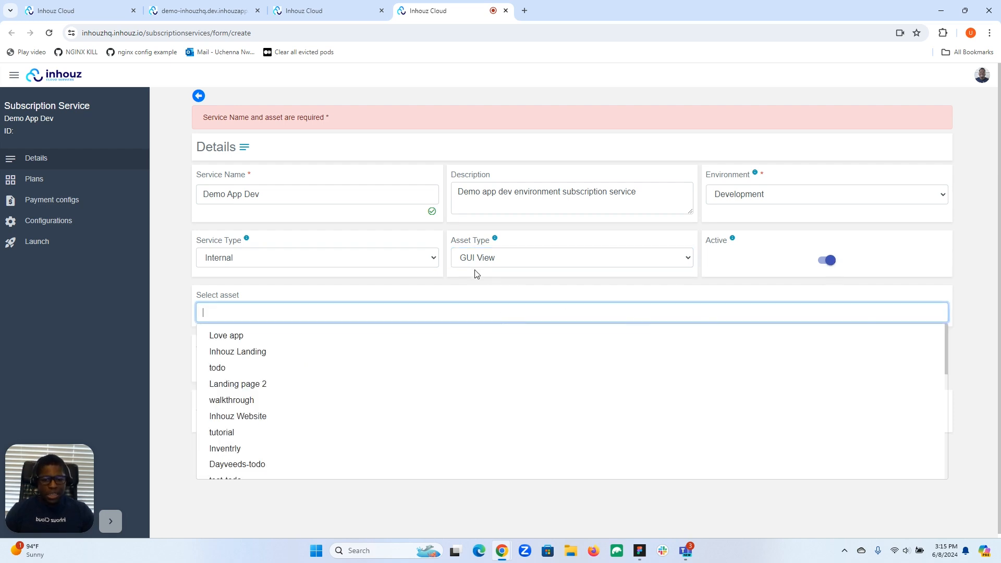
pyautogui.scroll(-1, 323, 364)
pyautogui.scroll(-2, 323, 364)
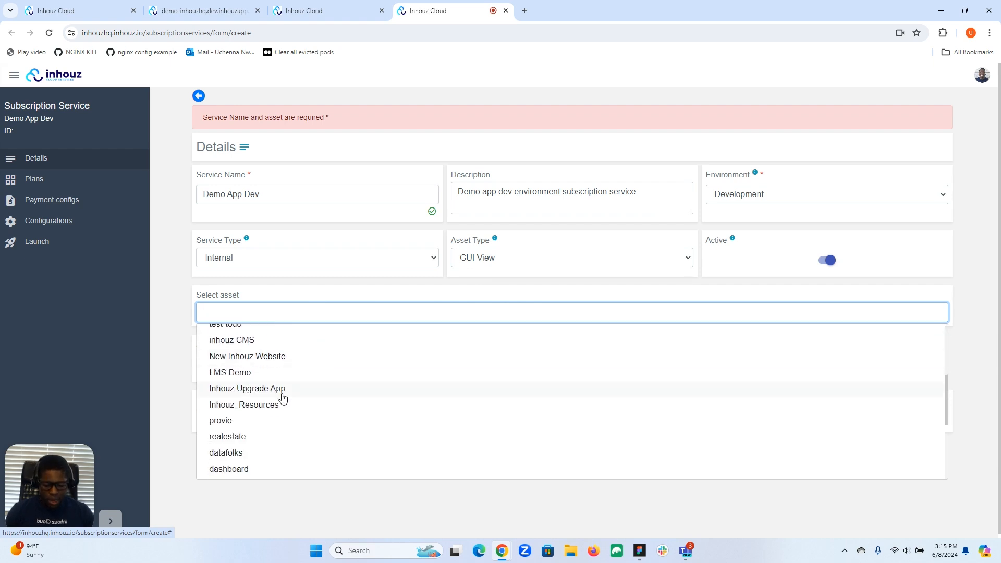
pyautogui.write('de')
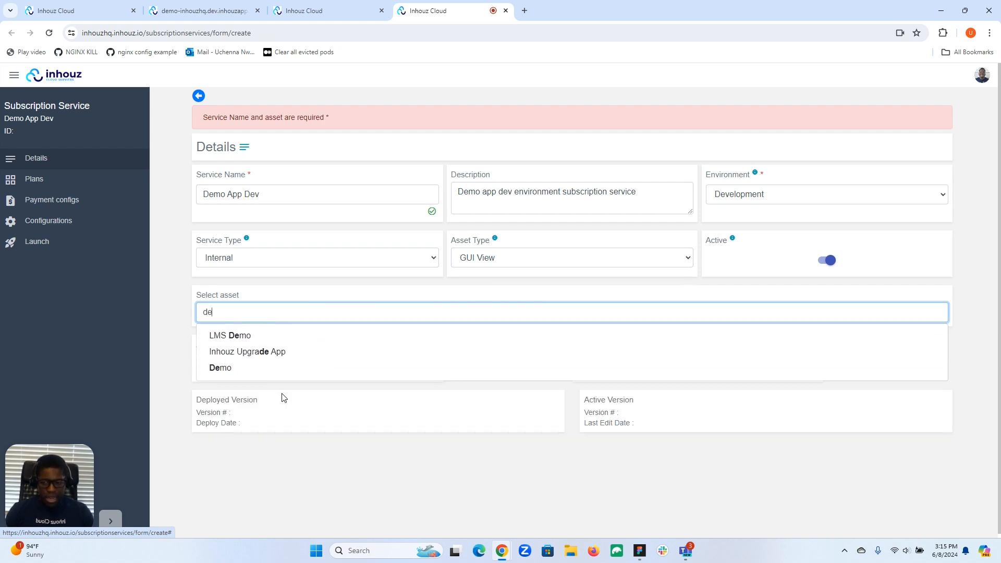
pyautogui.click(243, 368)
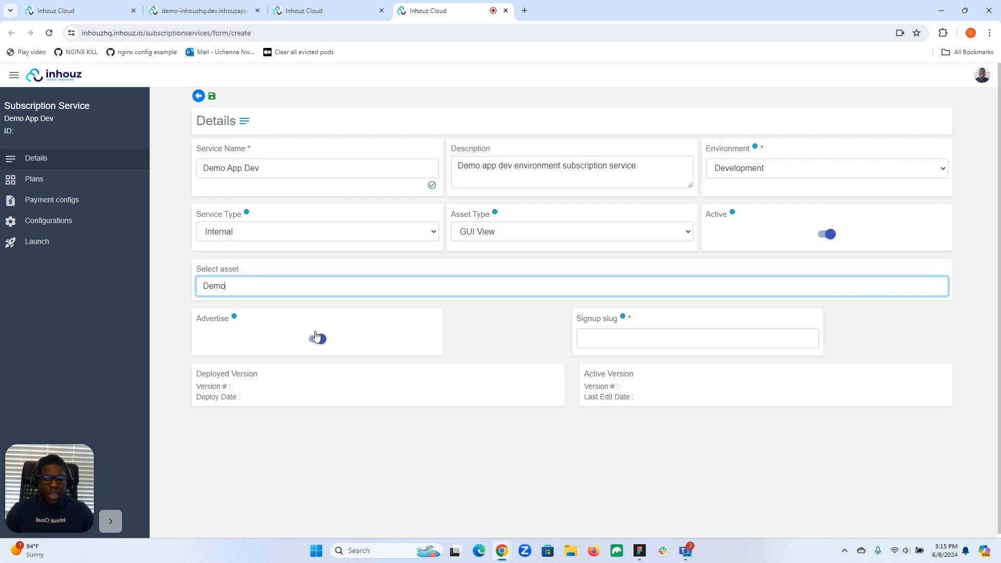
pyautogui.click(314, 342)
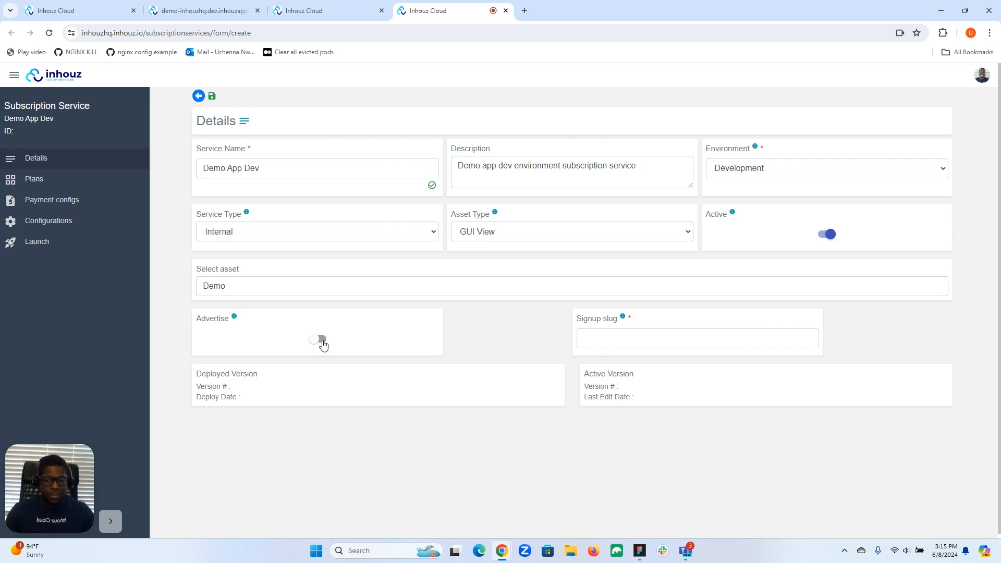
# Turn Advertise back on, enter signup slug 'demodev', and save the service.
pyautogui.click(319, 340)
pyautogui.click(642, 341)
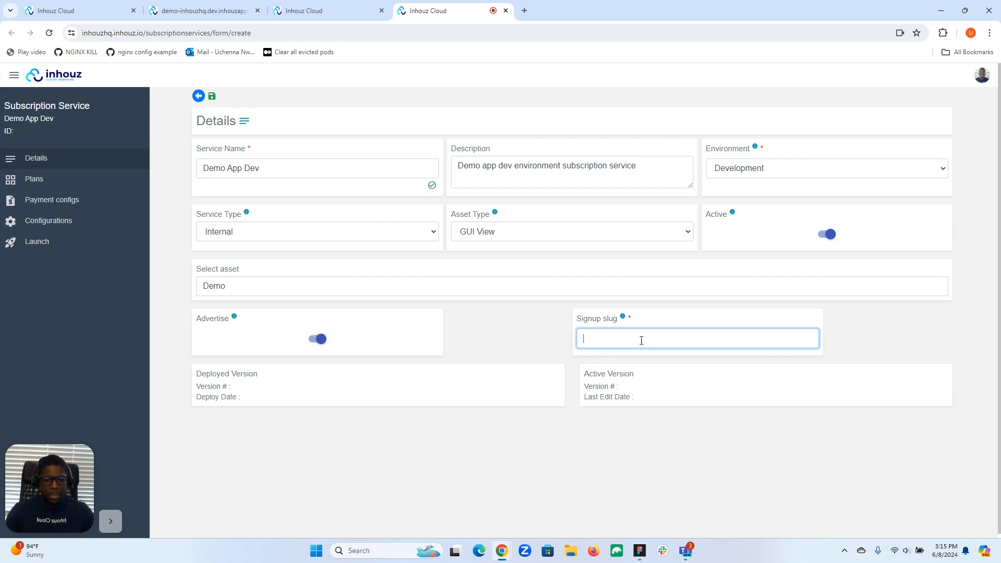
pyautogui.write('demodev')
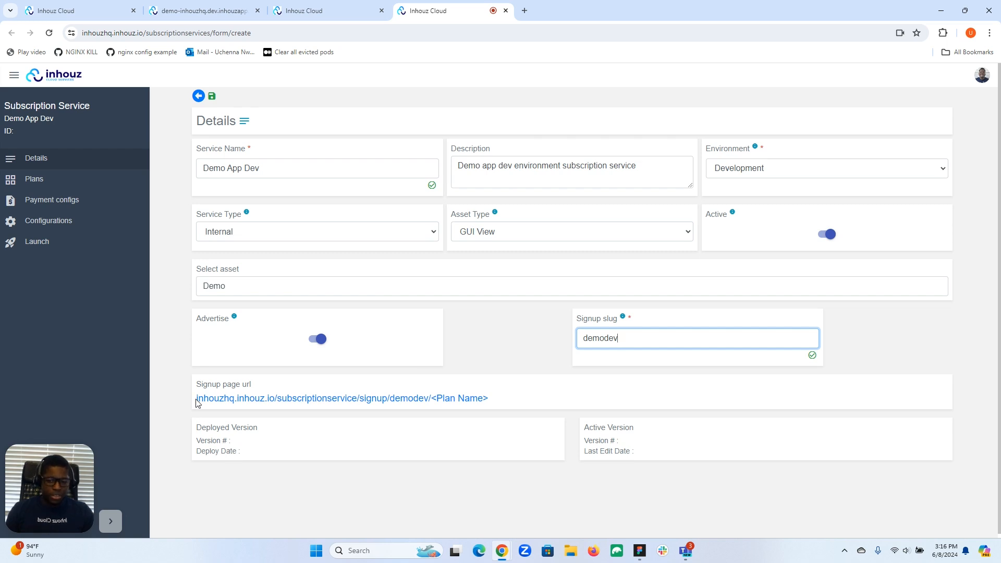
pyautogui.moveTo(196, 400); pyautogui.dragTo(487, 400)
pyautogui.click(499, 403)
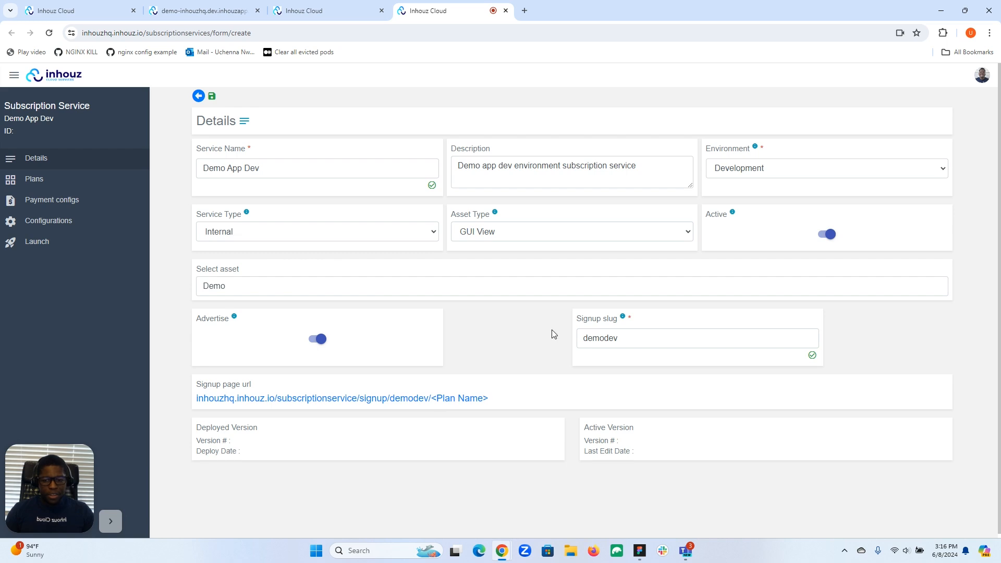
pyautogui.click(212, 96)
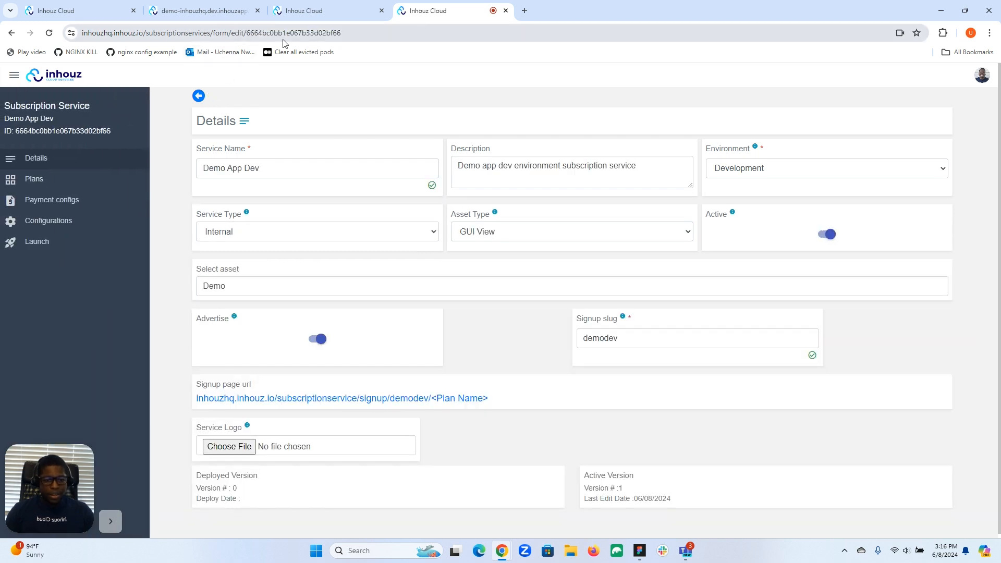
pyautogui.scroll(-1, 328, 230)
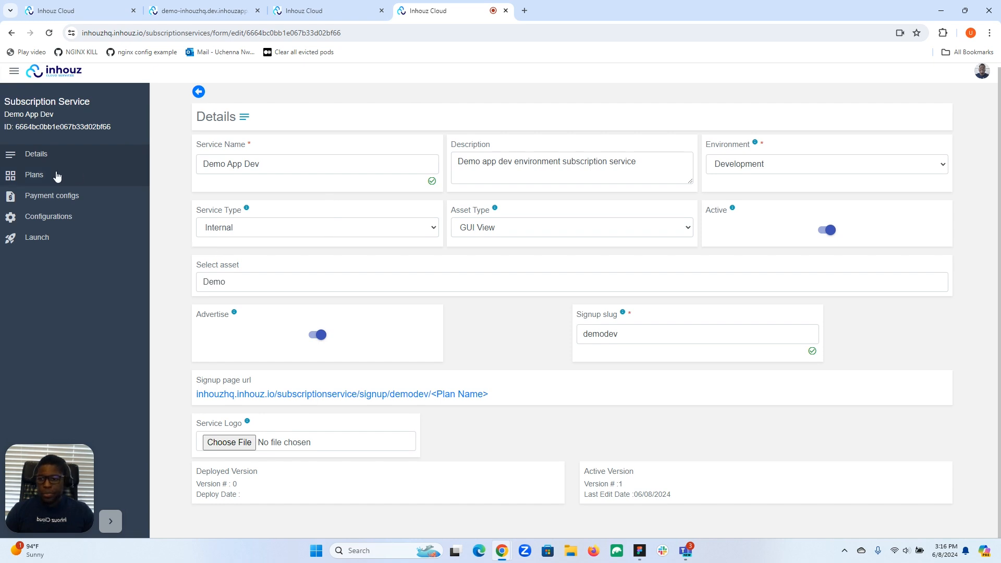
# Enter plan name 'Base', description 'This is the base plan', and allow team signup.
pyautogui.click(52, 179)
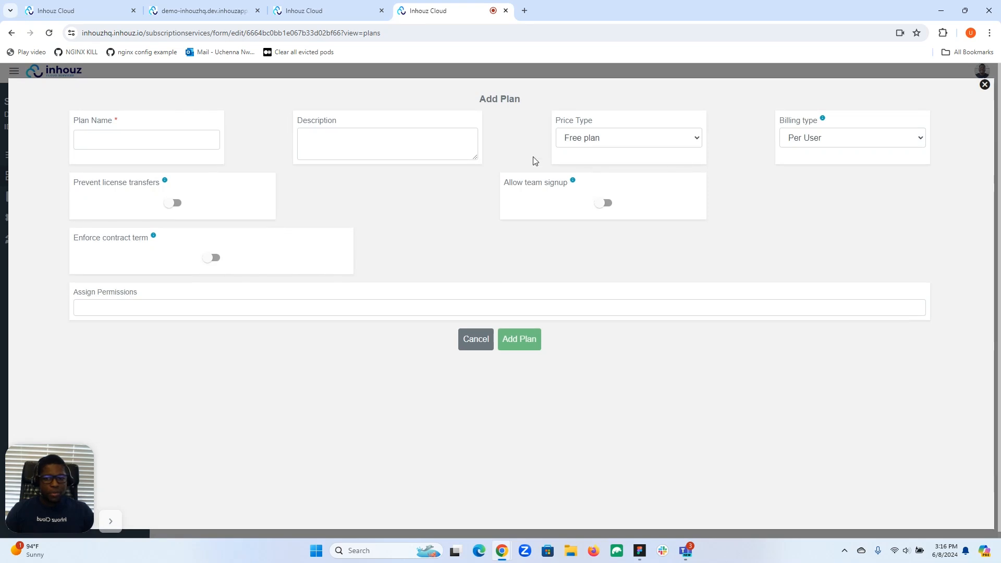
pyautogui.click(169, 138)
pyautogui.write('Base')
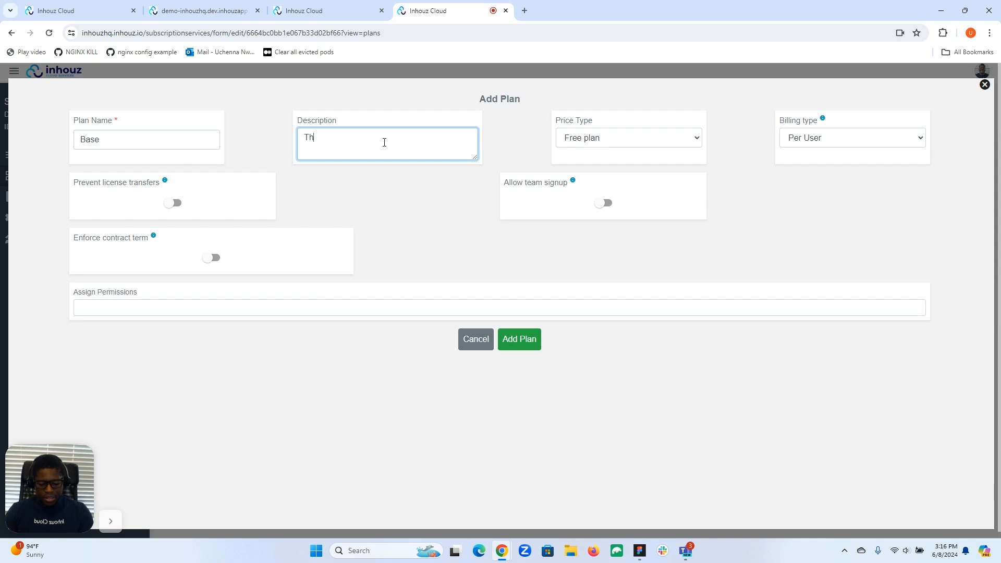
pyautogui.click(384, 142)
pyautogui.write('This is the')
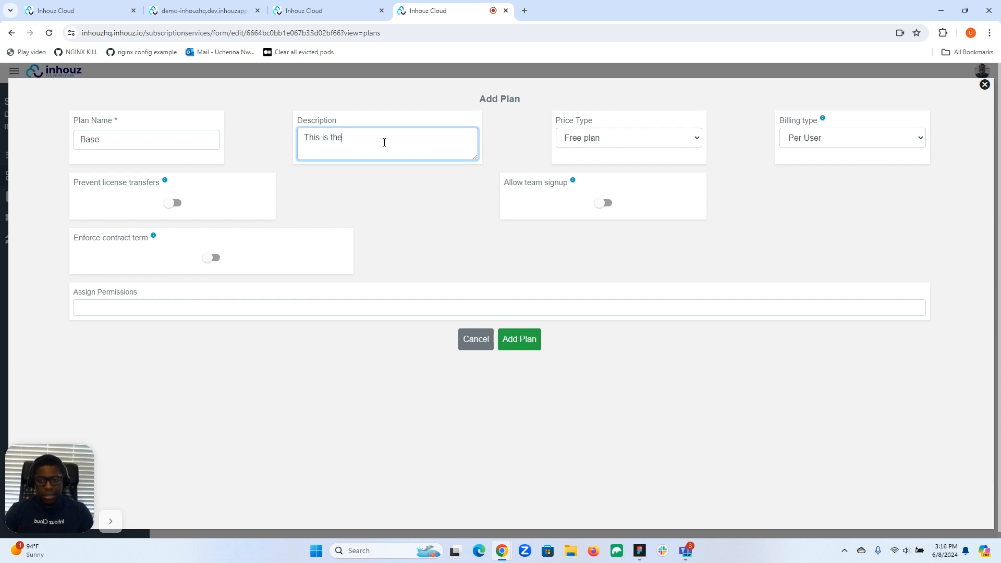
pyautogui.write(' base plan')
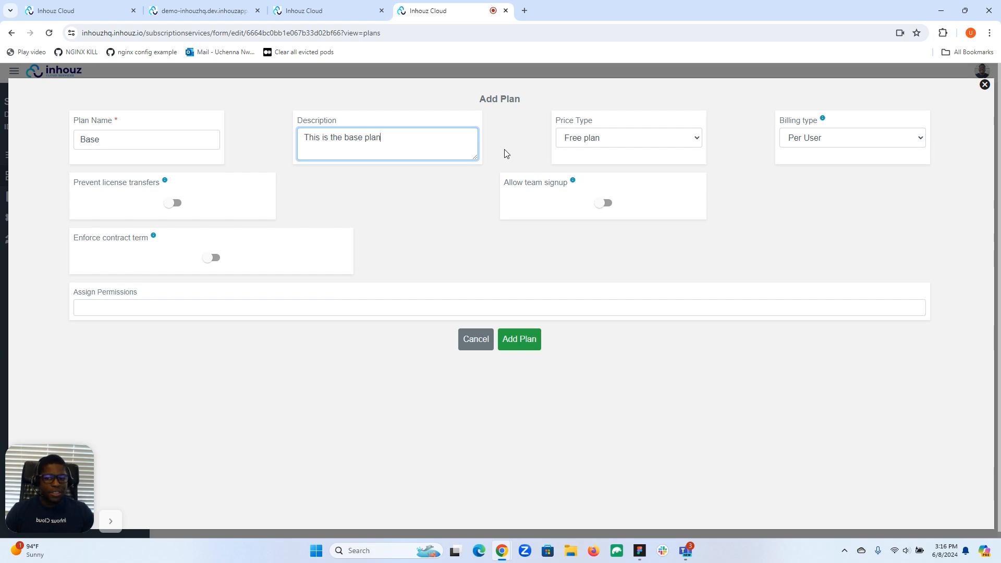
pyautogui.moveTo(261, 193)
pyautogui.click(604, 203)
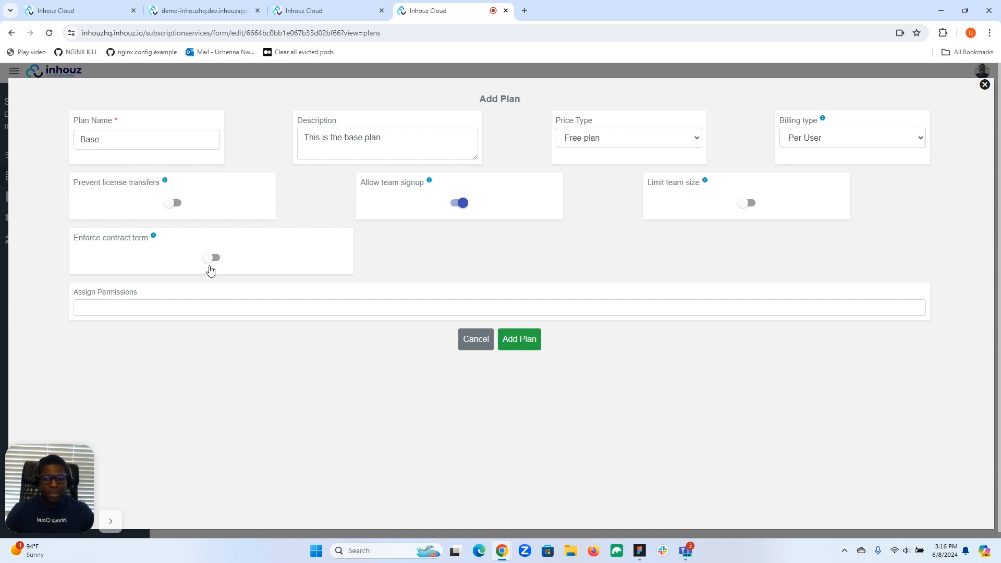
# Leave permissions unassigned and add the free Base plan to the service.
pyautogui.click(200, 307)
pyautogui.scroll(-5, 216, 359)
pyautogui.scroll(-8, 214, 373)
pyautogui.click(83, 372)
pyautogui.click(522, 342)
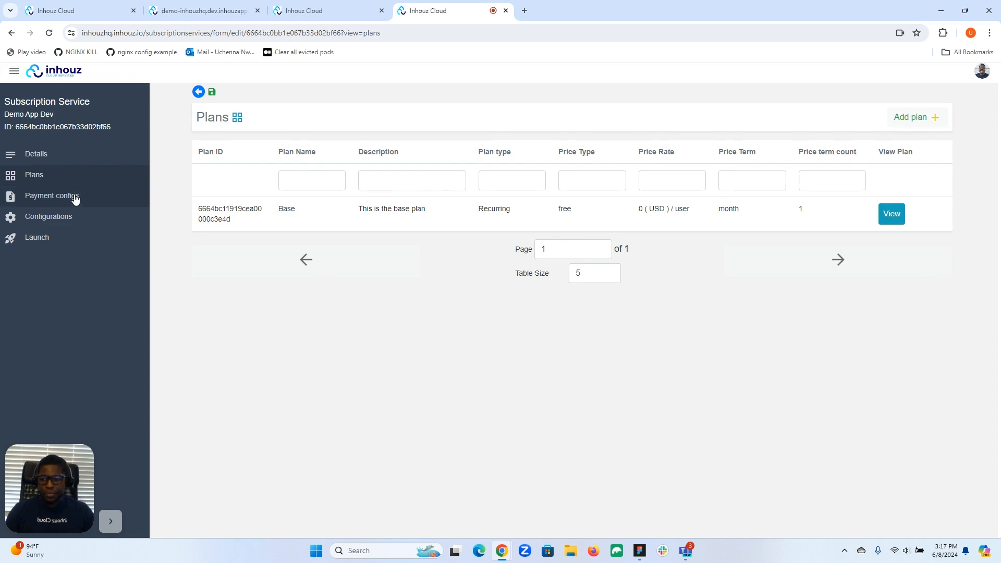
# Save Demo App Dev as version 2 and deploy it from the Launch page.
pyautogui.click(46, 157)
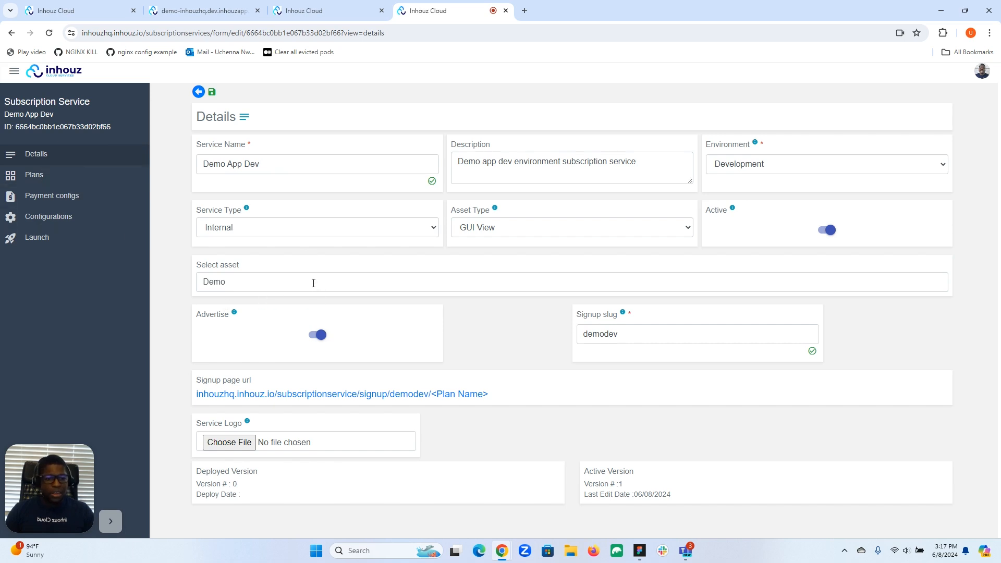
pyautogui.click(212, 91)
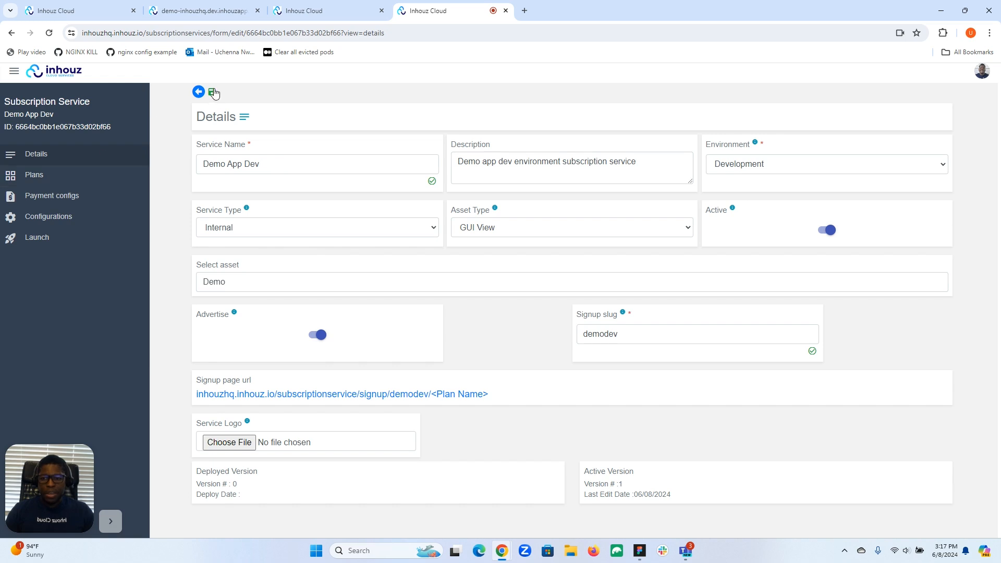
pyautogui.click(65, 241)
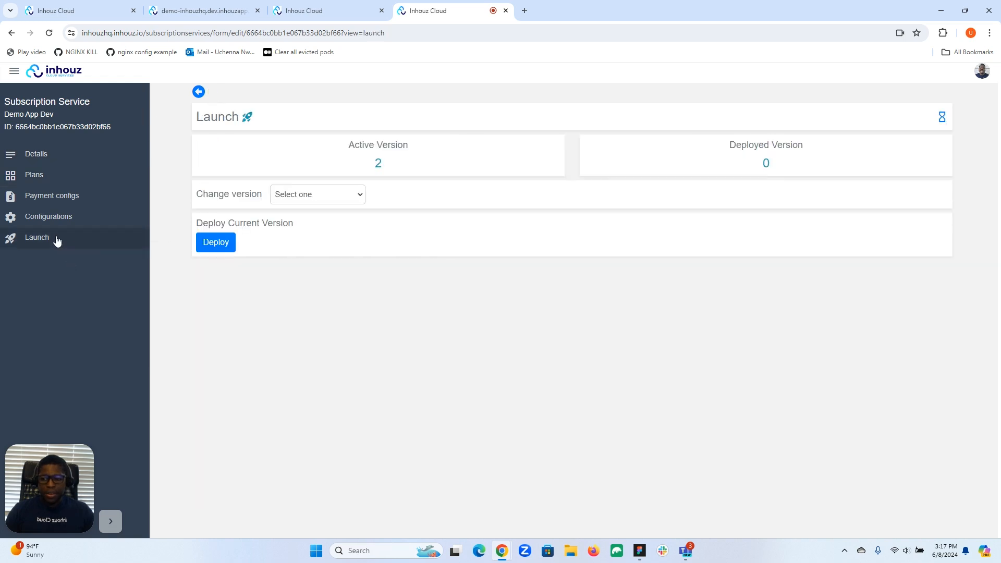
pyautogui.click(223, 246)
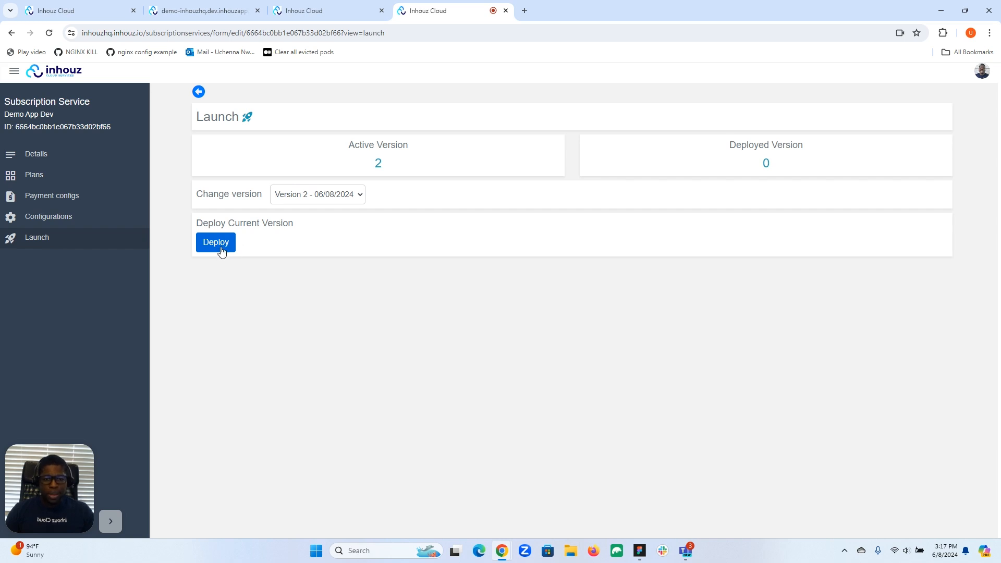
pyautogui.click(222, 251)
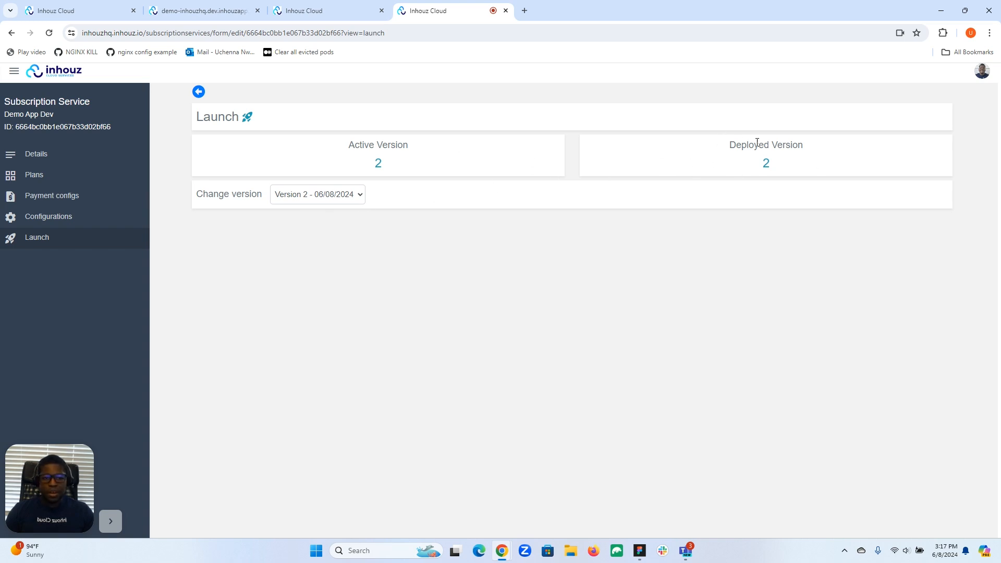
# Copy the signup page URL and open its 'base' plan signup page in a new tab.
pyautogui.click(43, 156)
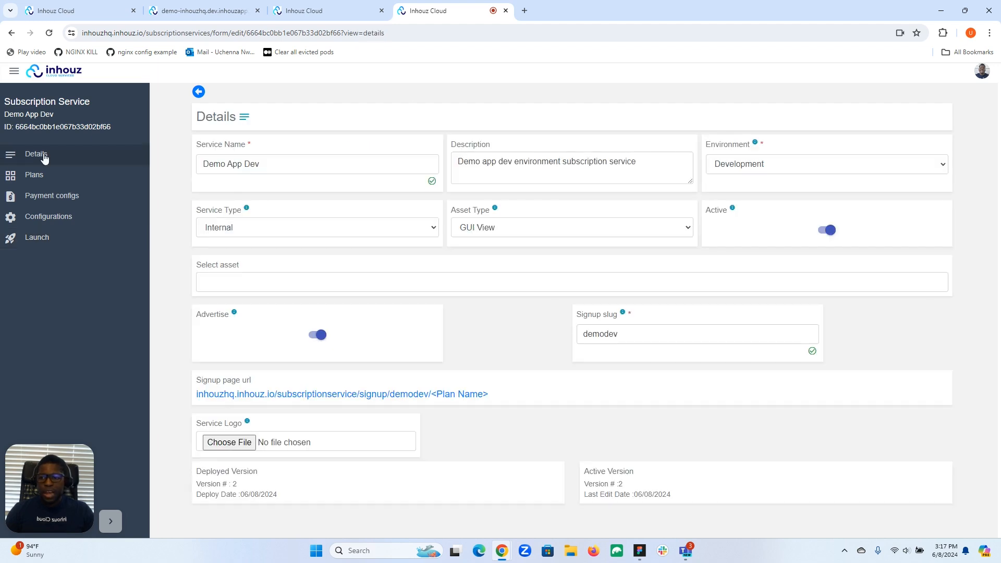
pyautogui.moveTo(196, 394); pyautogui.dragTo(431, 395)
pyautogui.rightClick(412, 395)
pyautogui.click(436, 404)
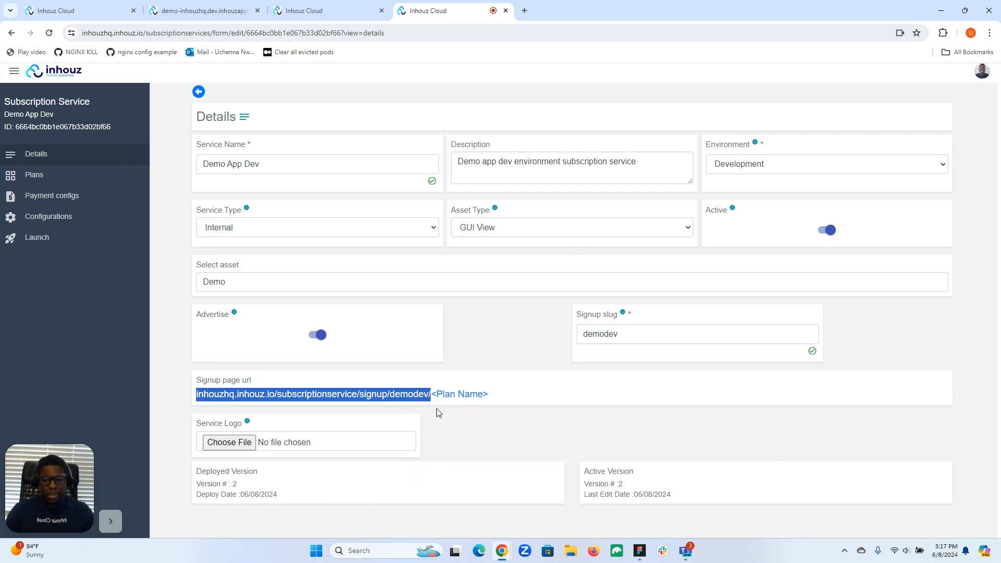
pyautogui.click(525, 11)
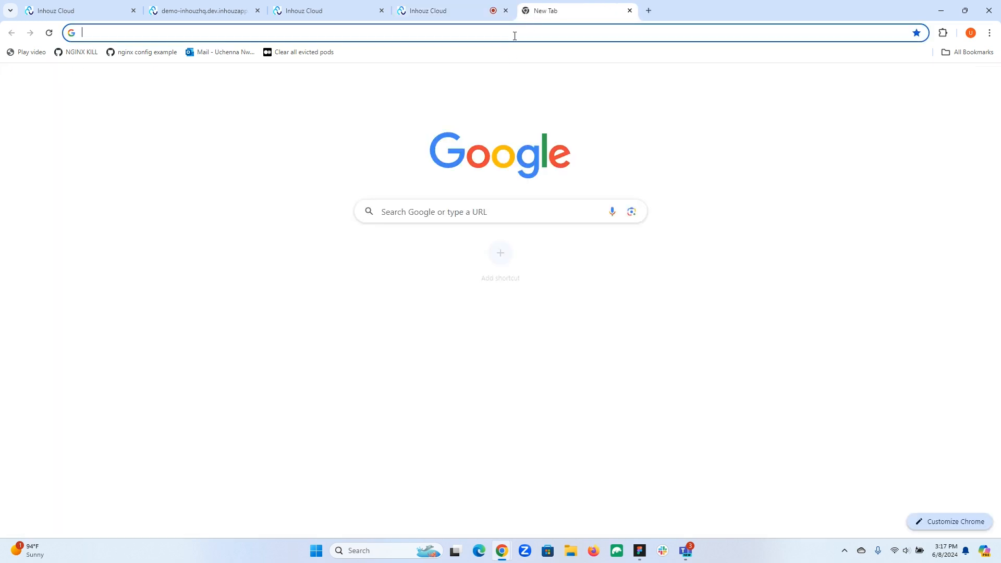
pyautogui.hotkey('ctrl', 'v')
pyautogui.write('base')
pyautogui.press('Return')
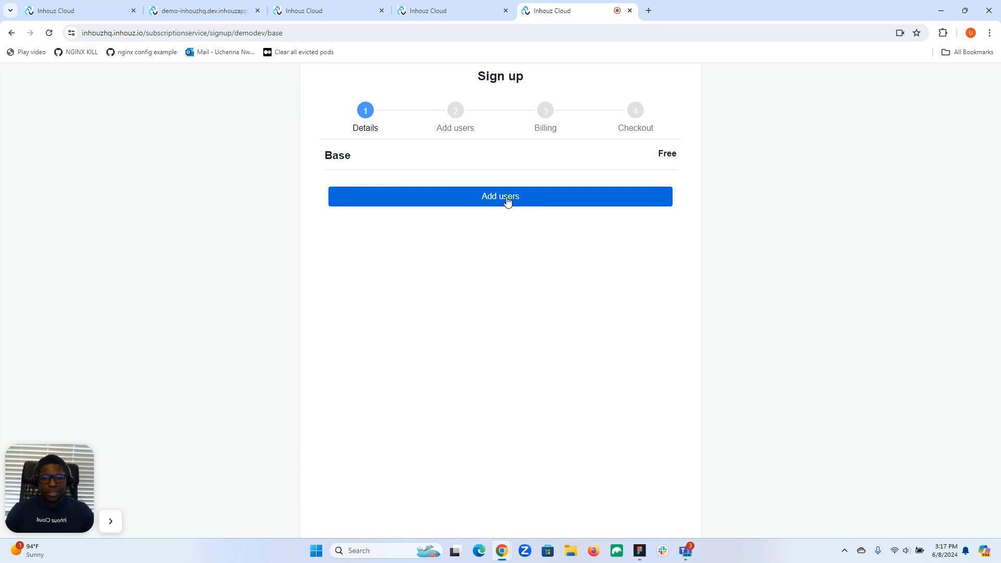
# Add the first internal user and check out the free Base plan subscription.
pyautogui.click(507, 201)
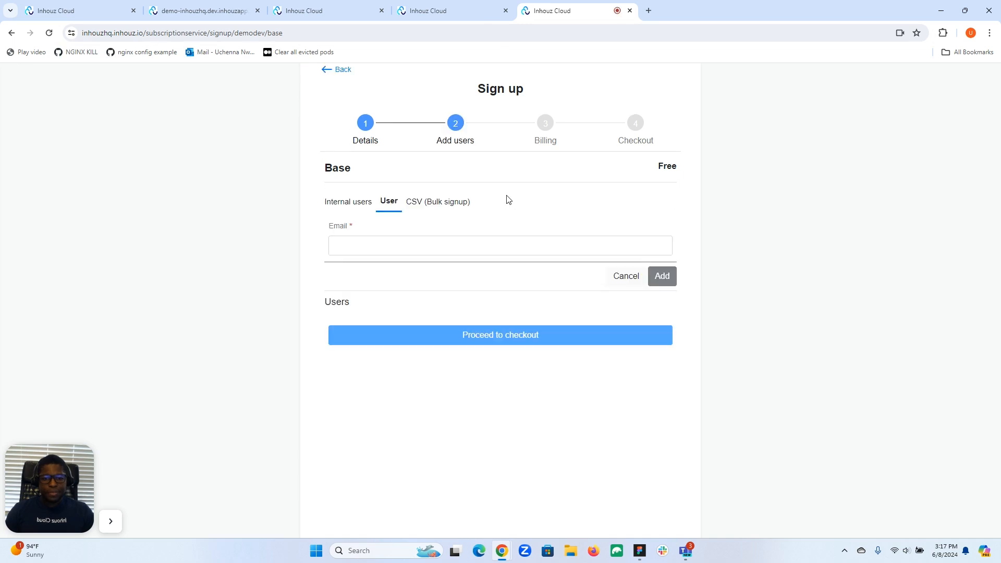
pyautogui.click(334, 207)
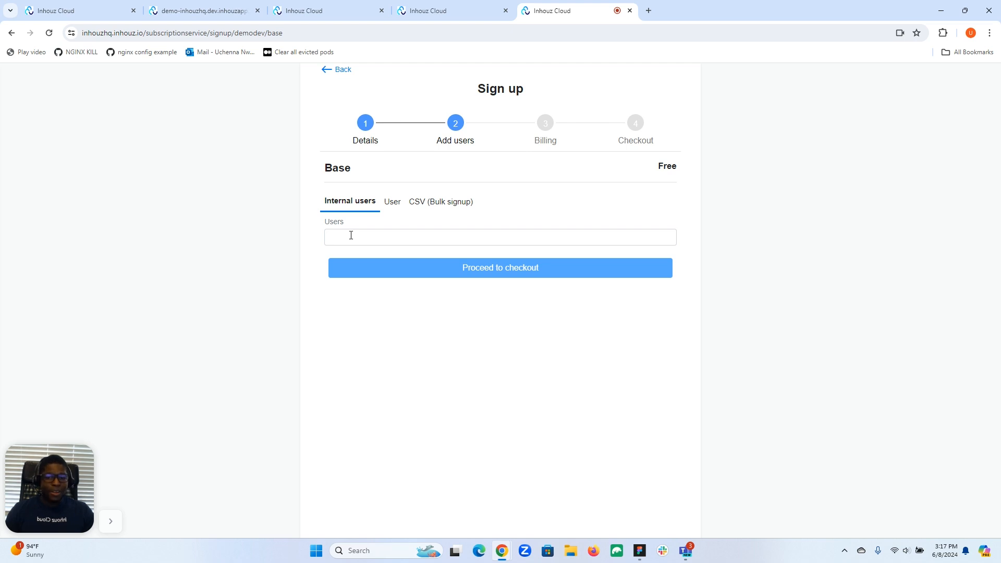
pyautogui.click(351, 236)
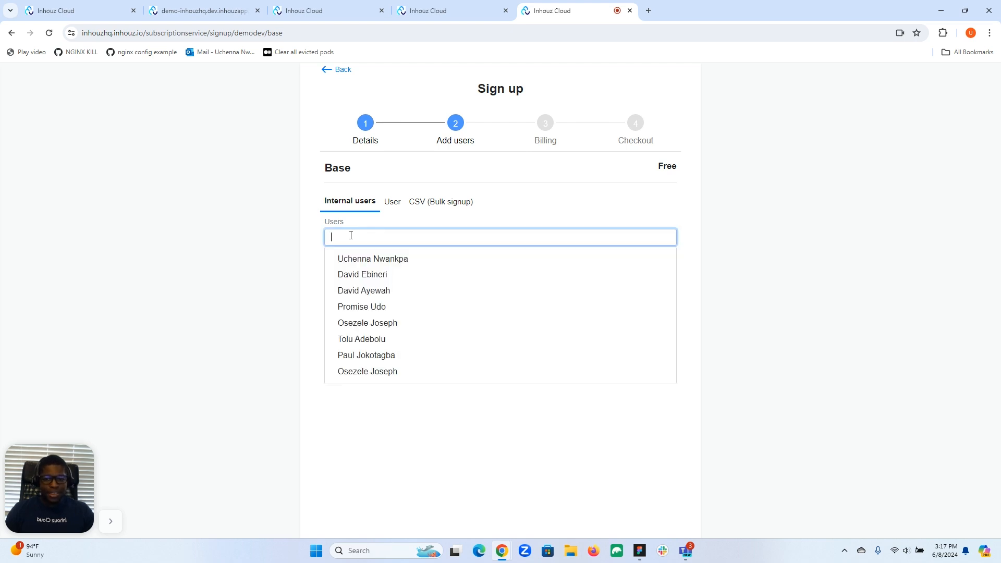
pyautogui.click(360, 264)
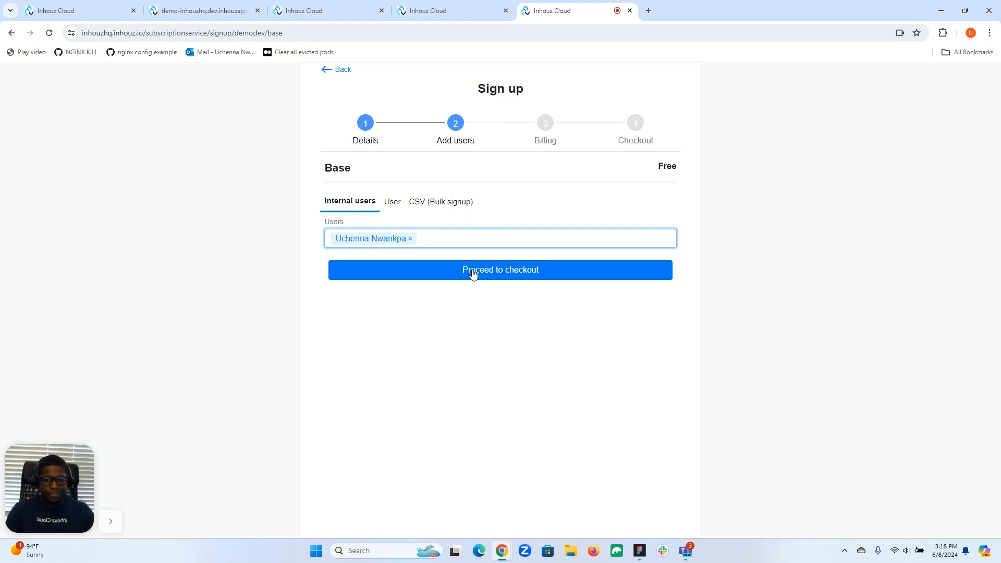
pyautogui.click(503, 270)
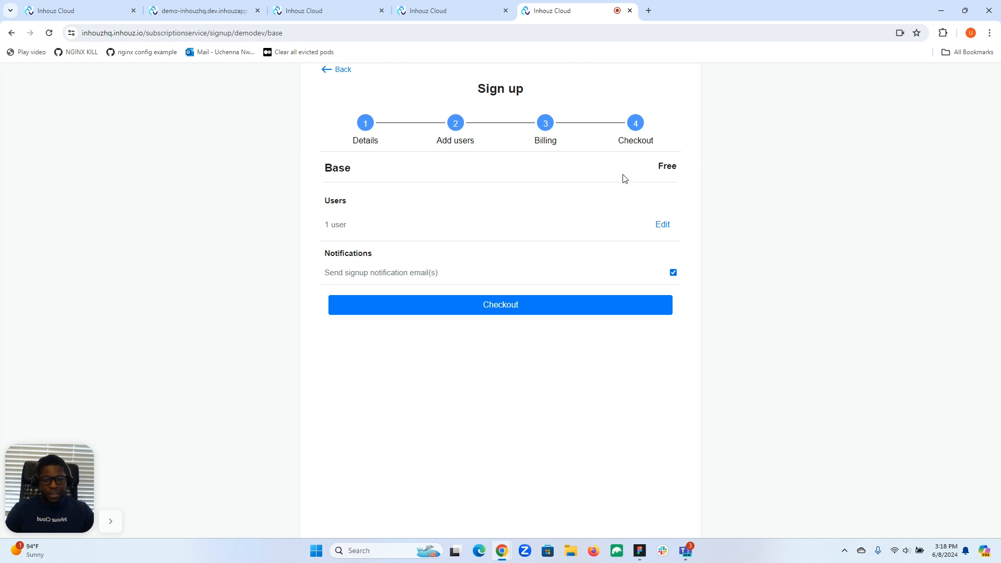
pyautogui.click(527, 311)
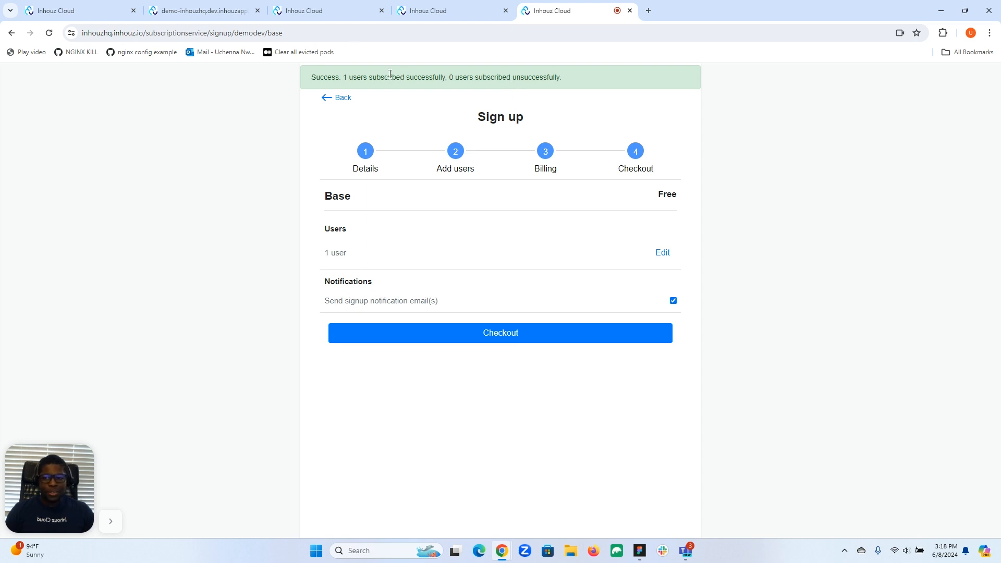
pyautogui.click(216, 10)
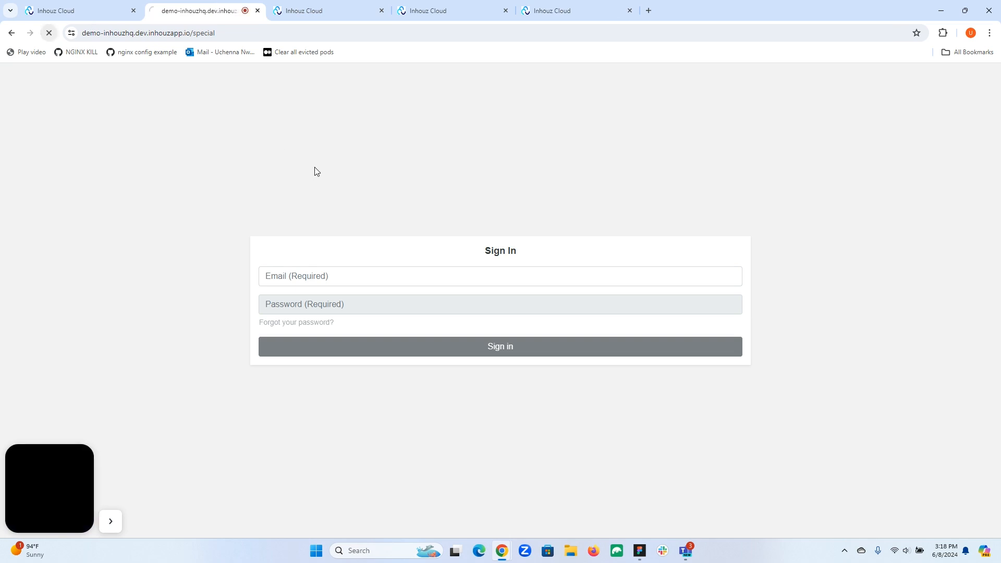
# Sign in to Demo App with the subscribed user's email and saved password.
pyautogui.click(381, 278)
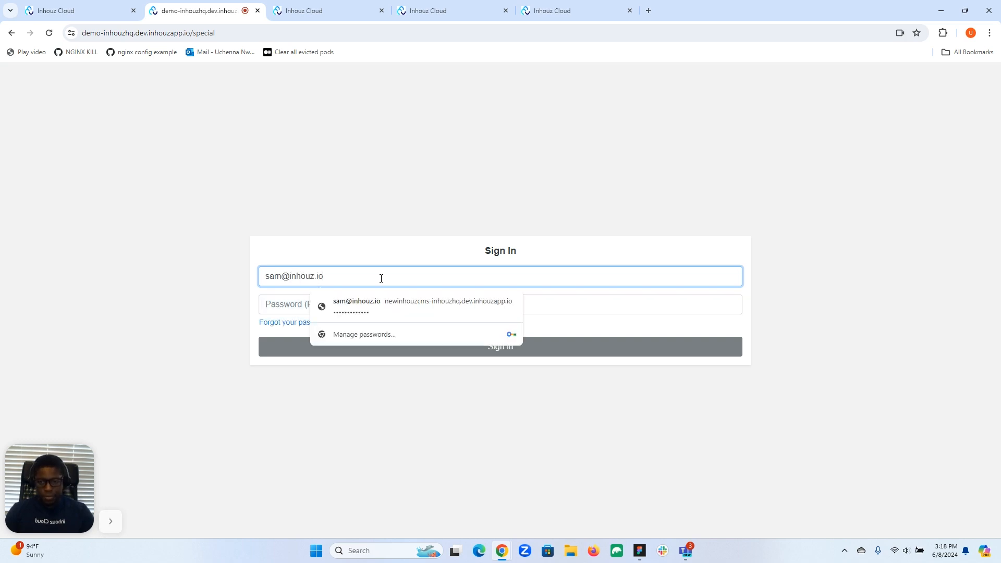
pyautogui.click(385, 305)
pyautogui.click(366, 354)
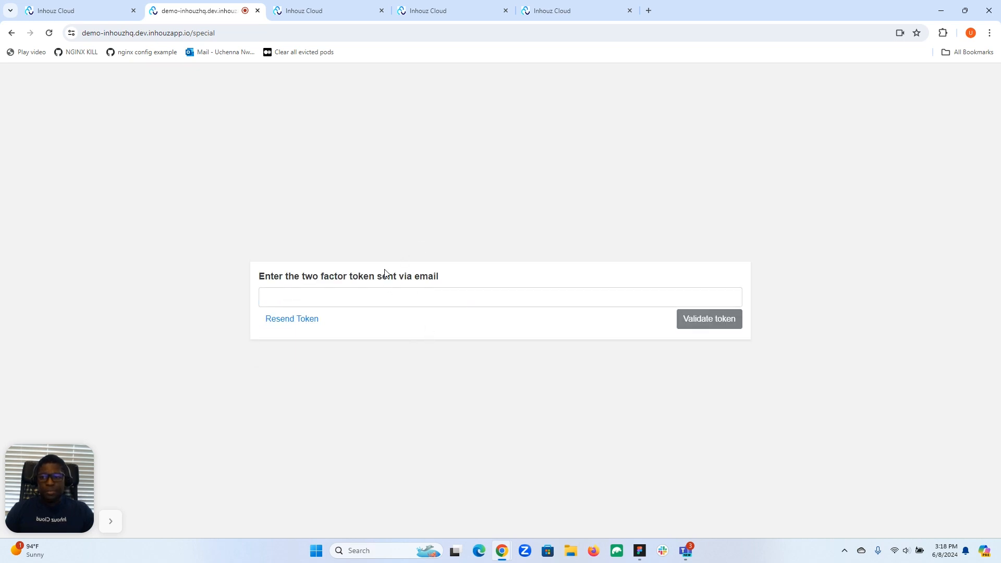
# Paste the emailed two-factor token and validate it to reach Page 2.
pyautogui.click(651, 9)
pyautogui.moveTo(672, 10); pyautogui.dragTo(999, 83)
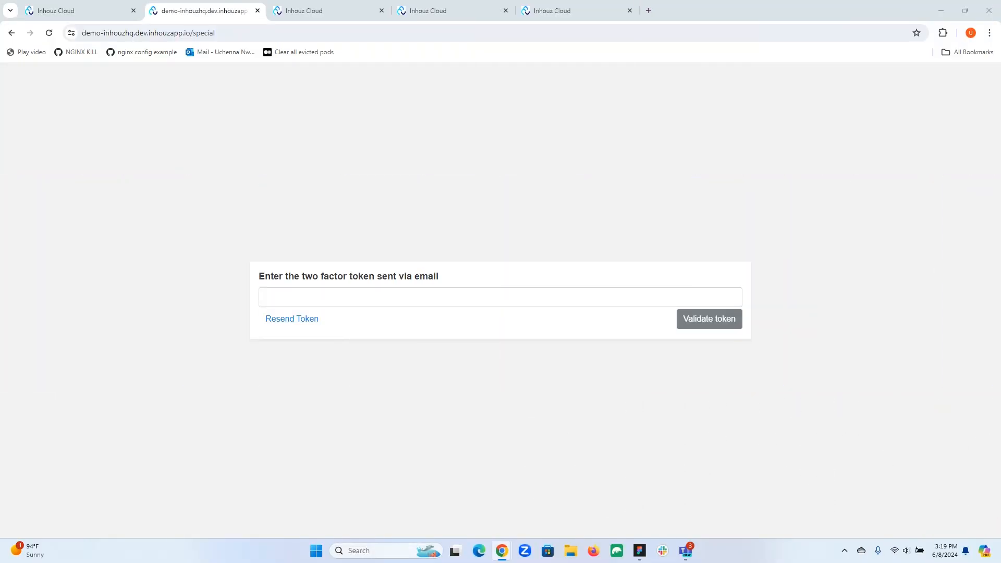
pyautogui.click(540, 297)
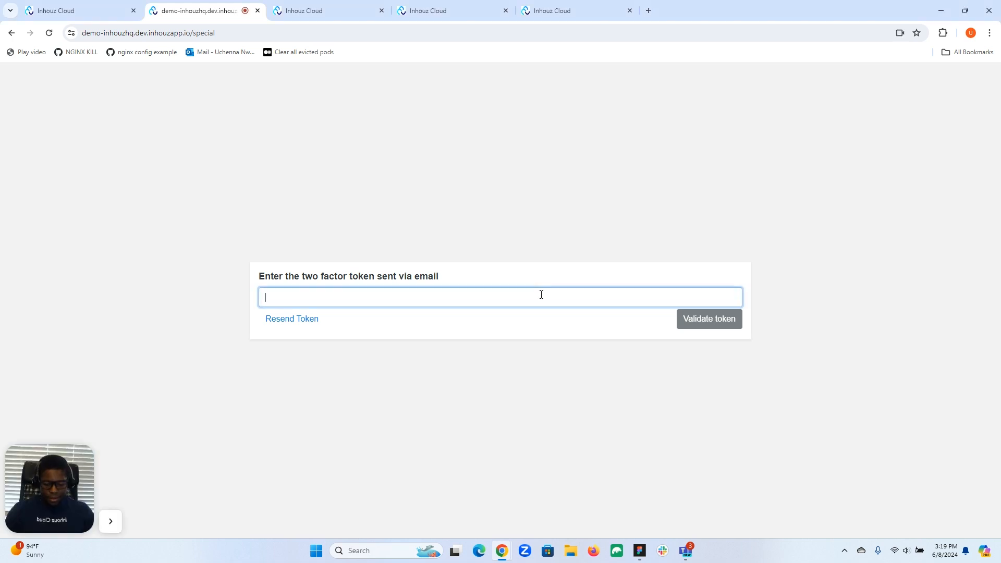
pyautogui.hotkey('ctrl', 'v')
pyautogui.click(712, 323)
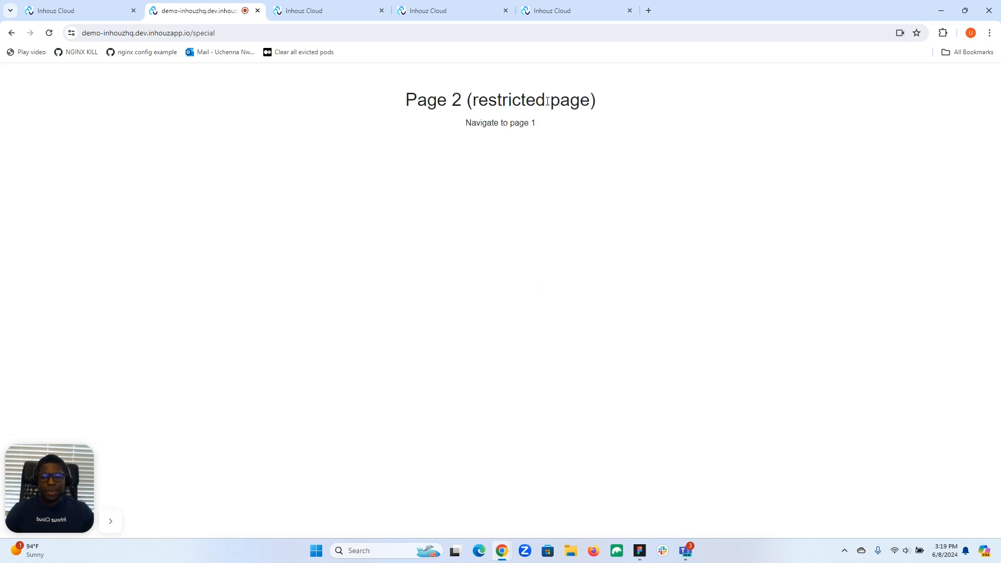
# Reload Page 2, toggle between Page 1 and Page 2, then return to the Inhouz Cloud sign-up tab.
pyautogui.click(49, 34)
pyautogui.click(520, 123)
pyautogui.click(493, 126)
pyautogui.click(493, 125)
pyautogui.click(493, 125)
pyautogui.click(493, 125)
pyautogui.click(493, 125)
pyautogui.click(552, 14)
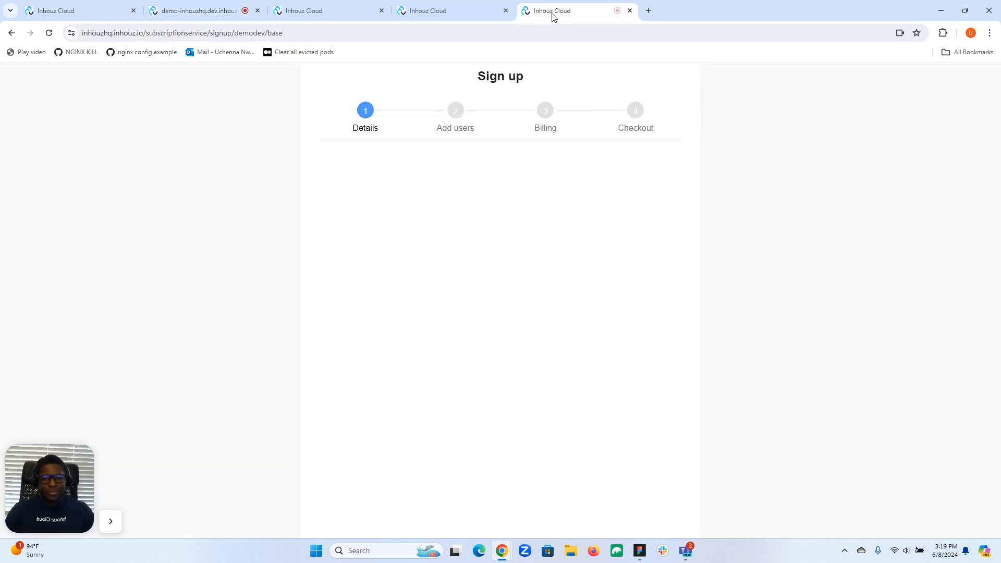
# Confirm Demo App Dev shows 1 subscriber, then open the Internal subscribers Subscriptions list.
pyautogui.click(461, 15)
pyautogui.click(199, 92)
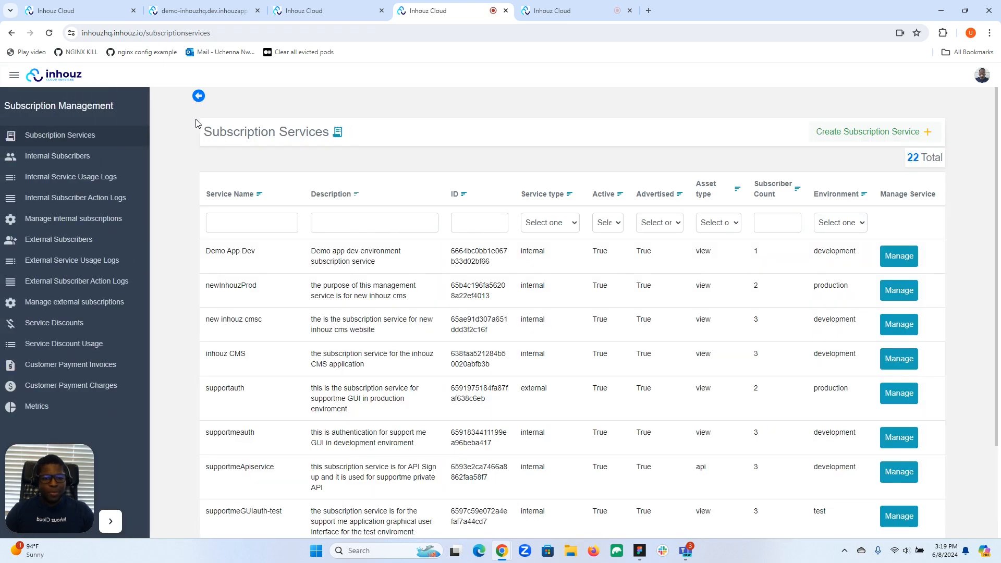
pyautogui.moveTo(207, 253); pyautogui.dragTo(257, 254)
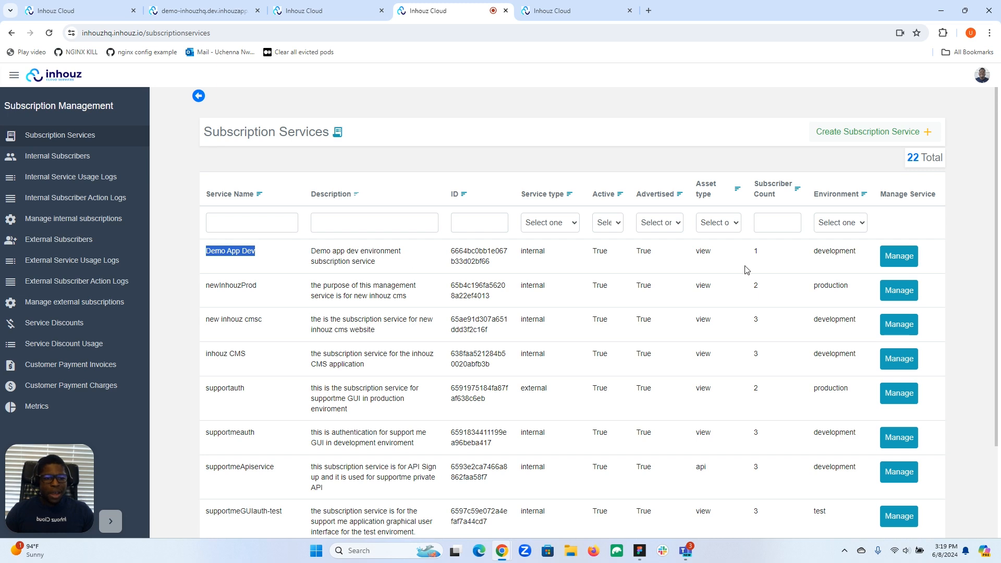
pyautogui.moveTo(753, 254); pyautogui.dragTo(759, 256)
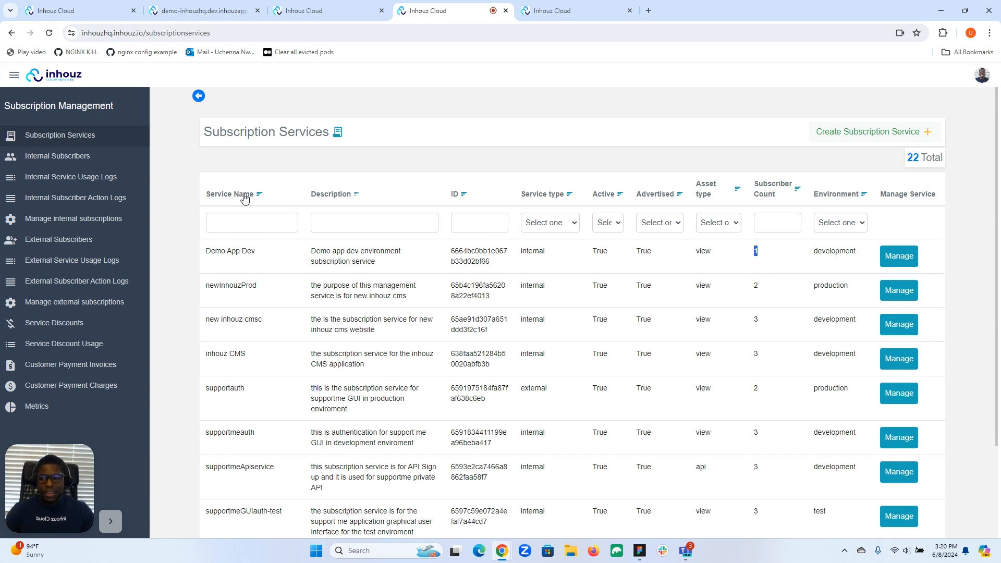
pyautogui.click(84, 159)
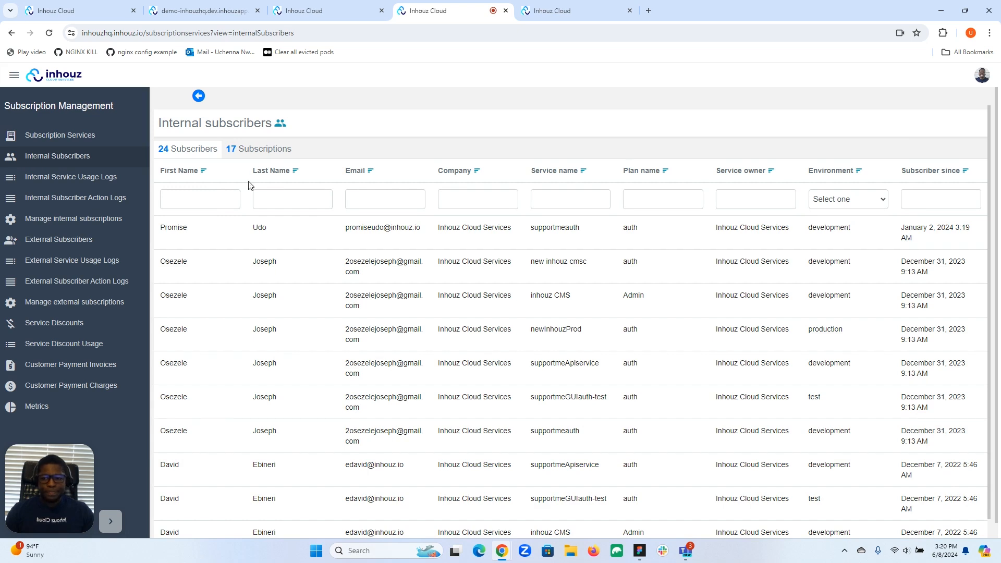
pyautogui.click(256, 151)
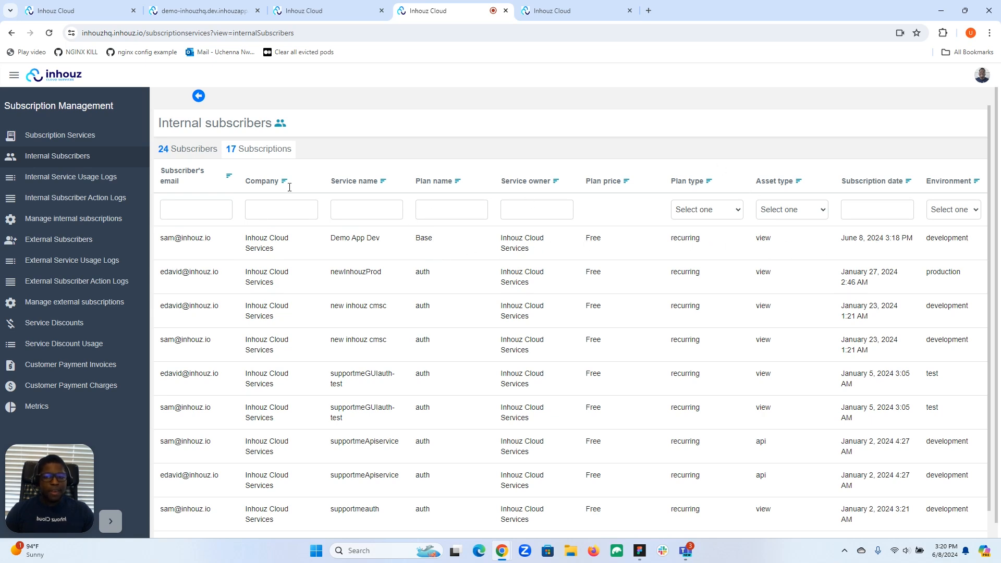
# Go back from the Internal subscribers Subscriptions list to the Inhouz Cloud dashboard.
pyautogui.click(198, 96)
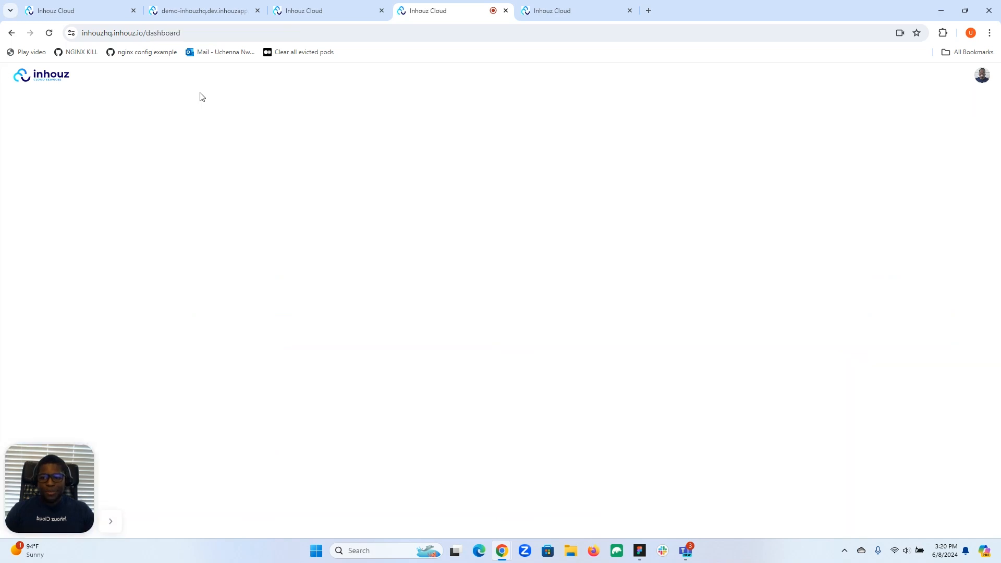